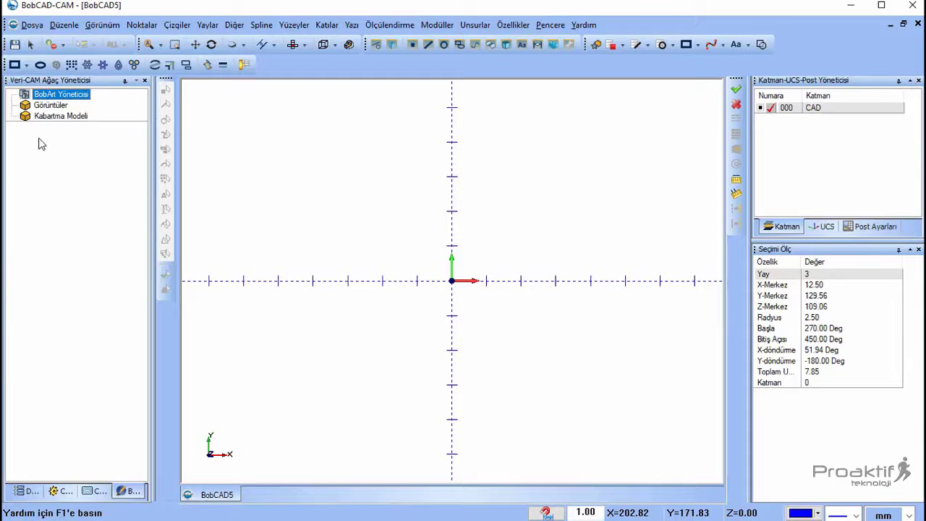
Load the Planet Earth Vectorize image into the drawing under Görüntüler
left_click(52, 118)
left_click(59, 107)
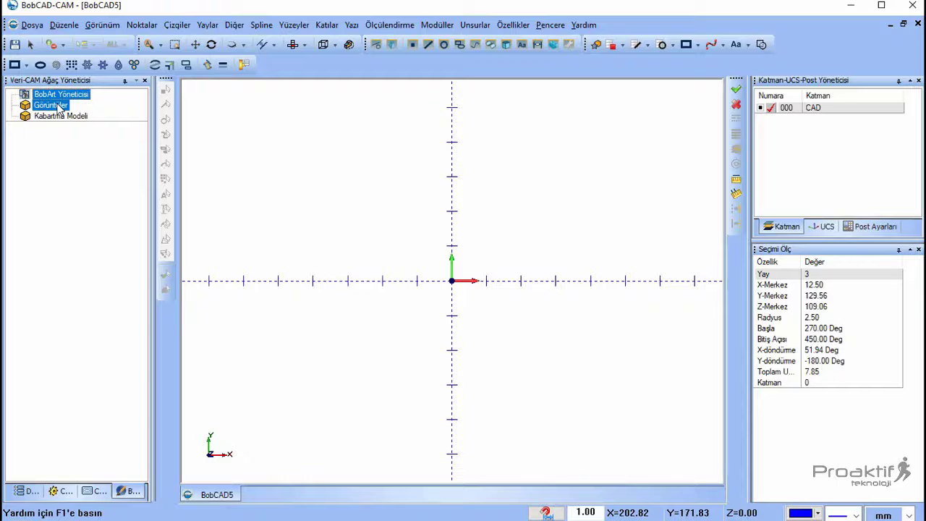
right_click(59, 107)
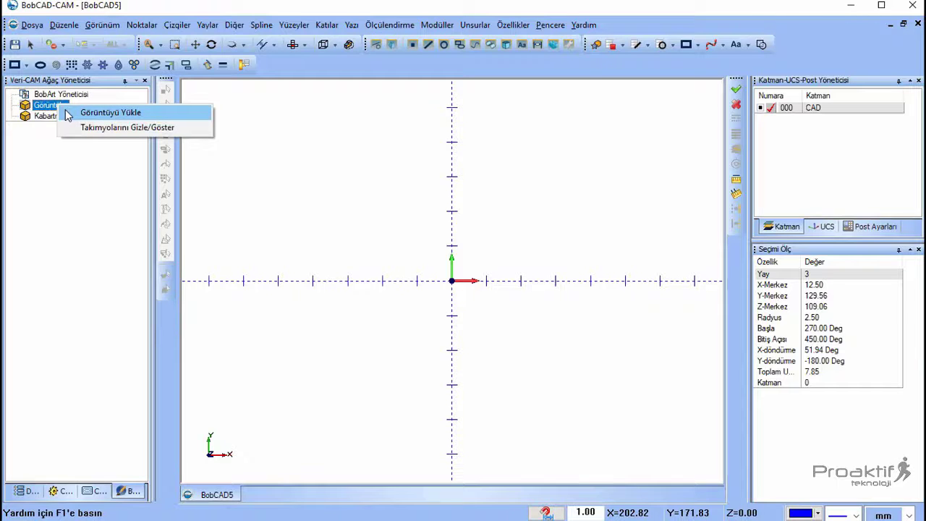
left_click(68, 114)
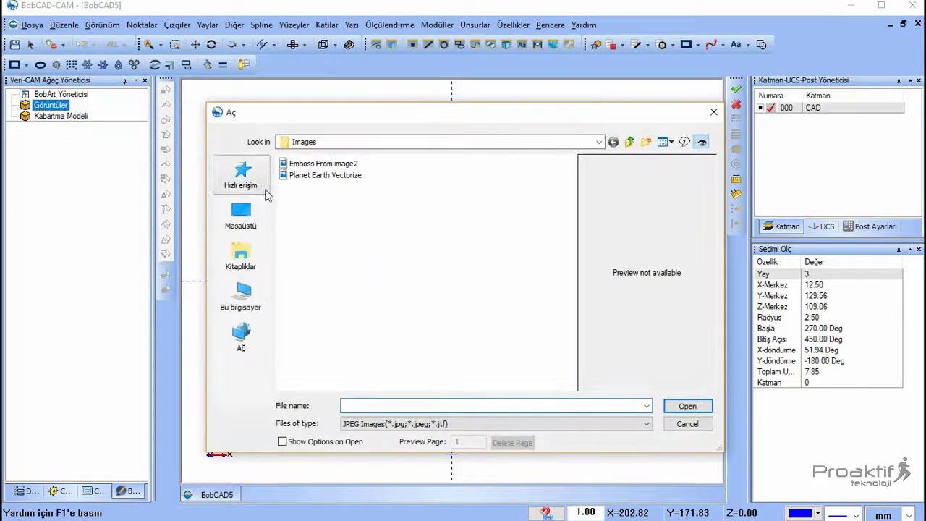
left_click(295, 165)
left_click(298, 175)
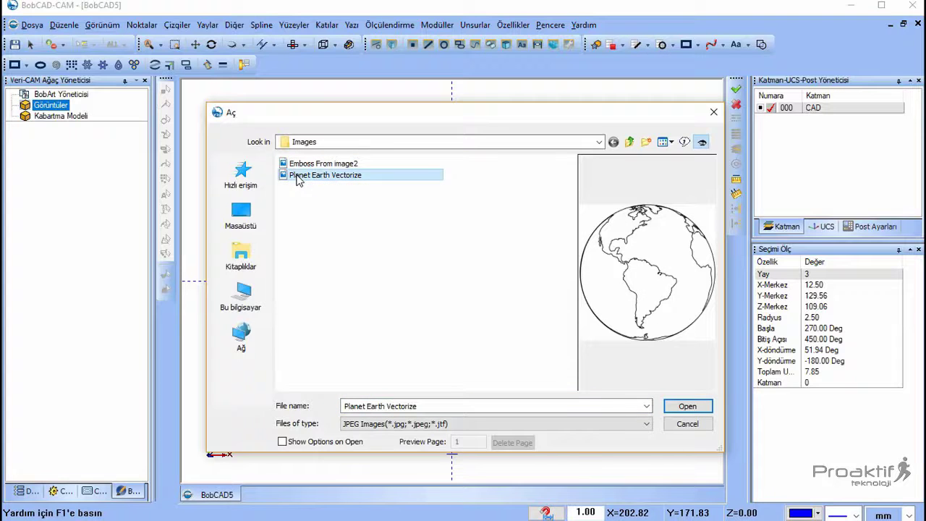
left_click(696, 407)
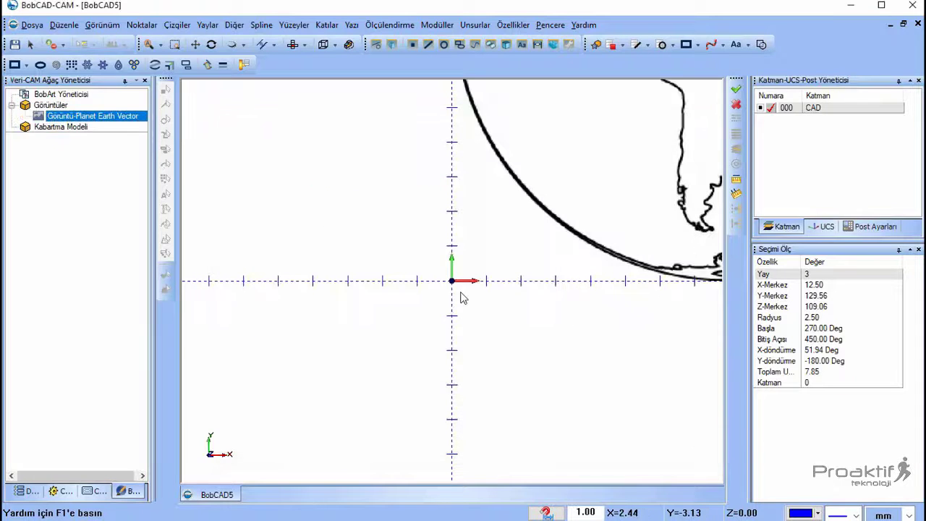
Convert the earth image to vector outlines with the threshold lowered to about 145
right_click(84, 120)
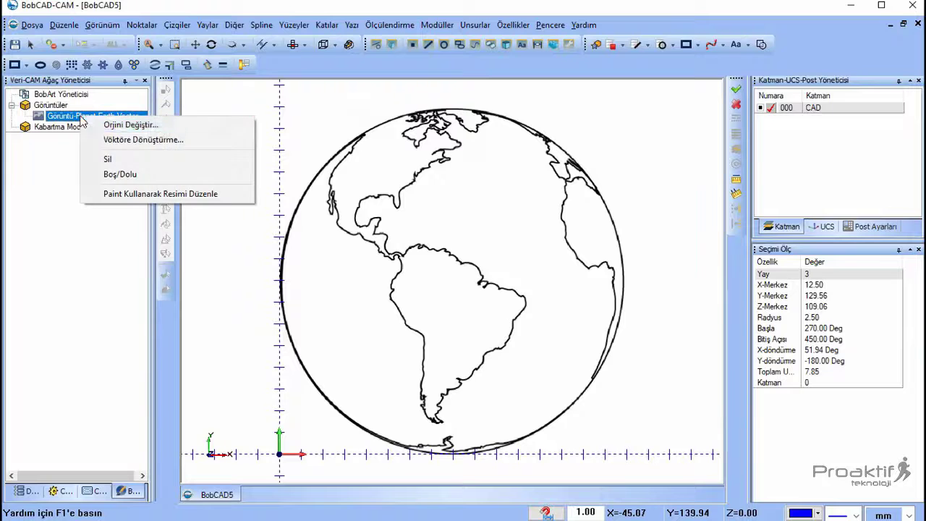
left_click(120, 141)
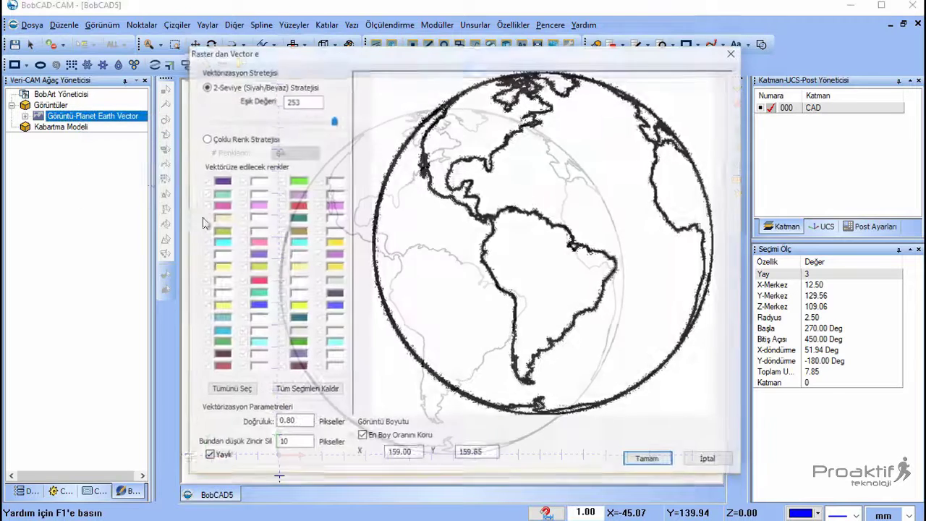
left_click(292, 121)
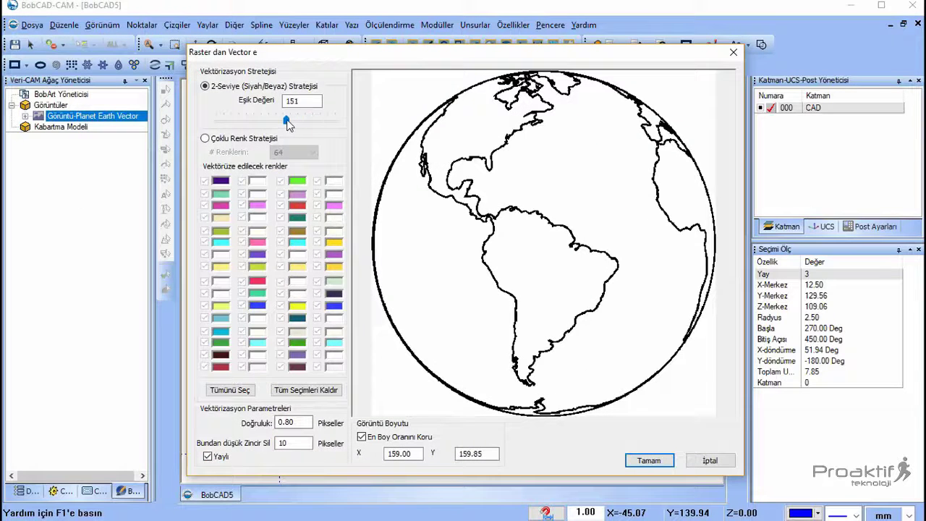
left_click_drag(279, 118, 282, 118)
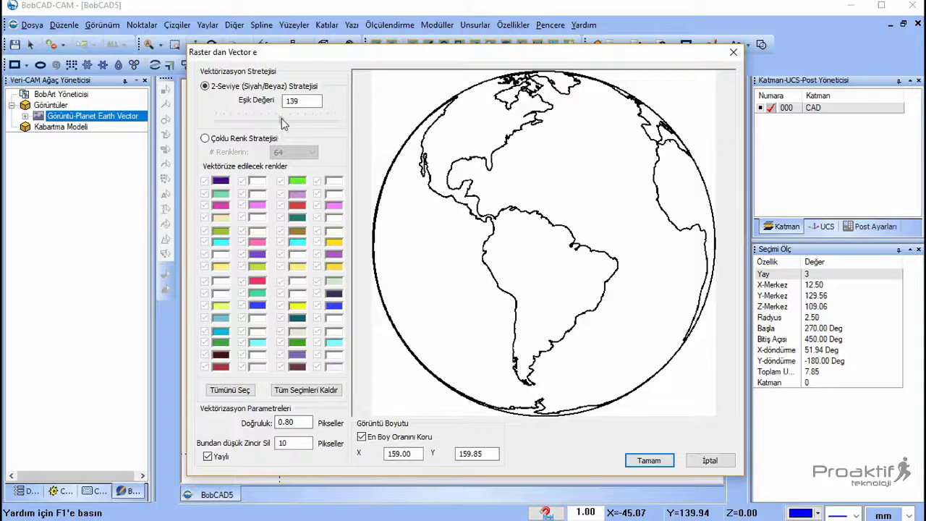
left_click(646, 460)
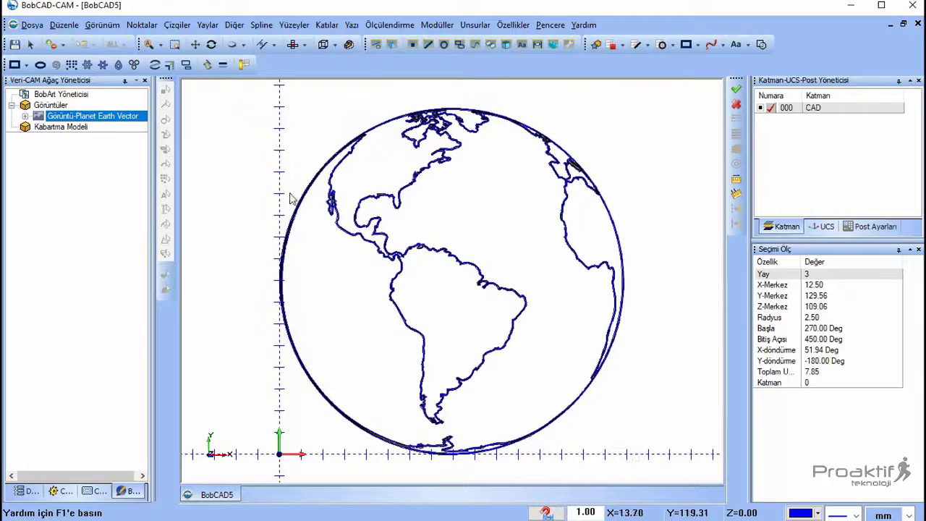
Hide the raster earth picture with Boş/Dolu, leaving only the vector outlines
right_click(107, 123)
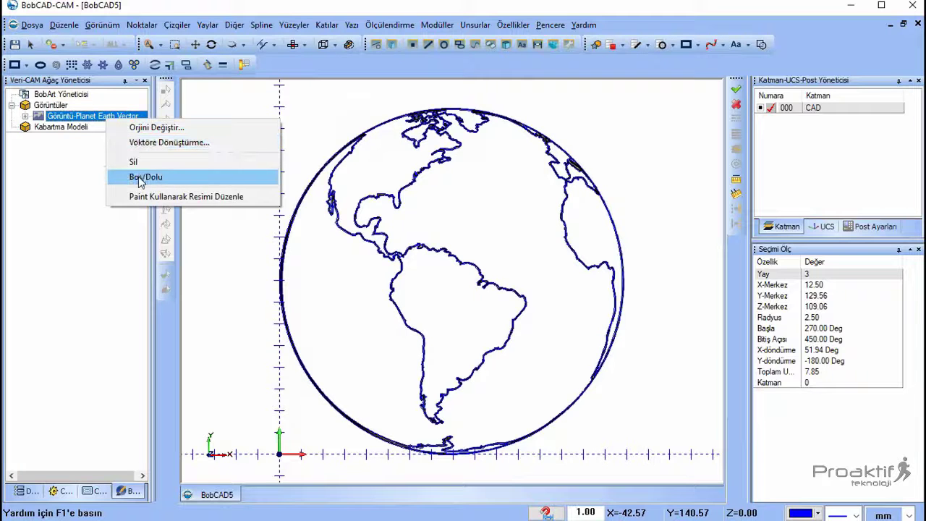
left_click(144, 178)
right_click(139, 179)
left_click(246, 126)
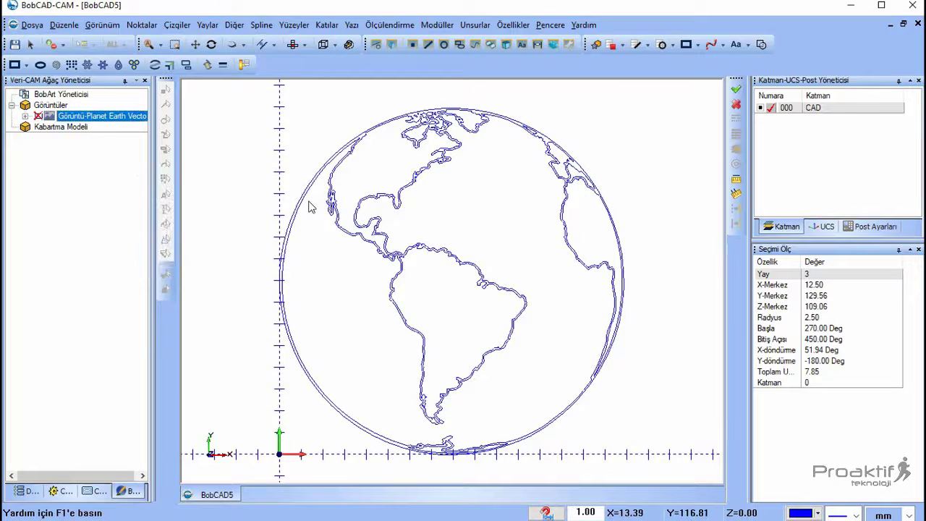
Zoom in to inspect the outlines and switch to the CAM part tree
scroll(309, 203, "up", 1)
scroll(313, 192, "up", 1)
scroll(317, 181, "up", 1)
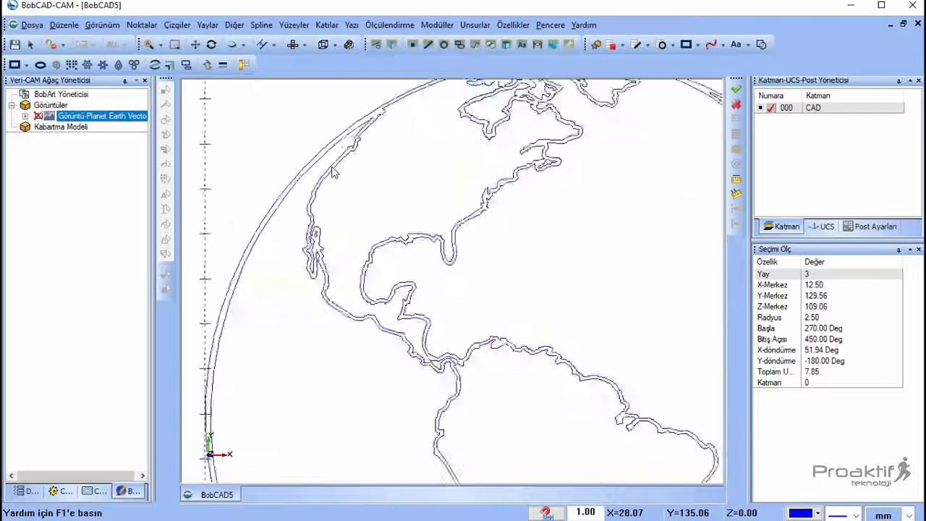
scroll(320, 170, "up", 1)
scroll(322, 165, "down", 2)
left_click(64, 127)
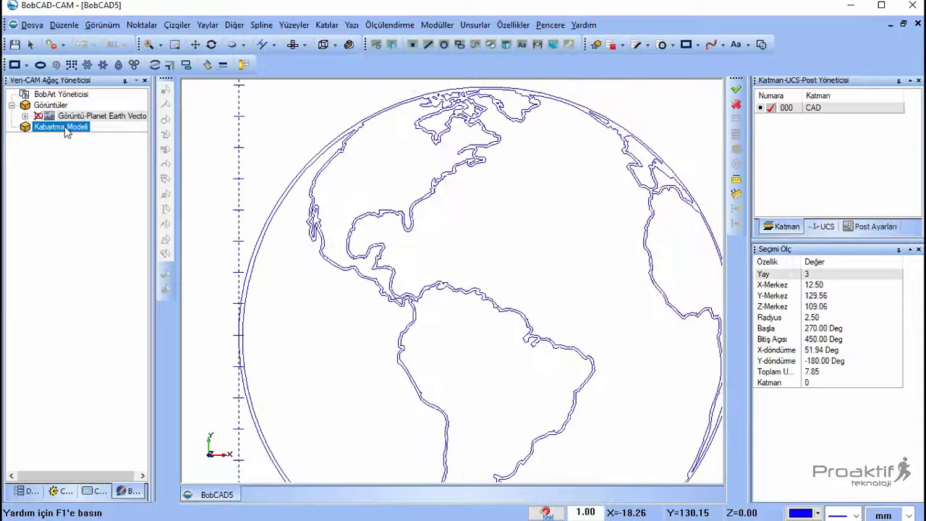
left_click(101, 490)
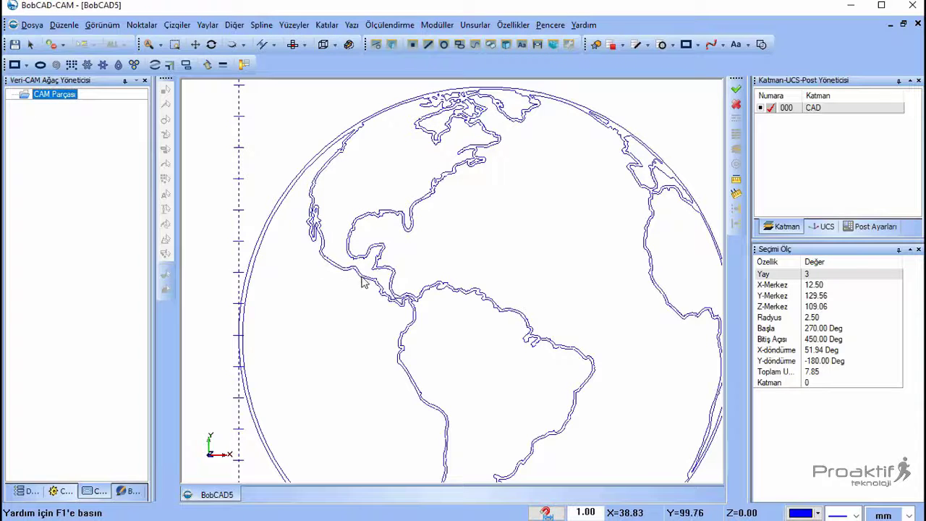
Create a new milling job on BC_3x_Mill and pick the globe as workpiece geometry
right_click(64, 101)
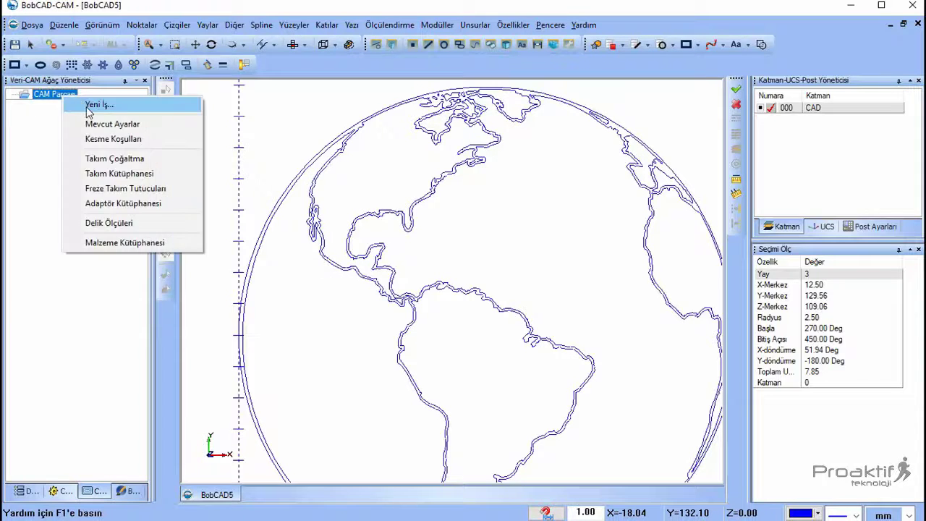
left_click(86, 107)
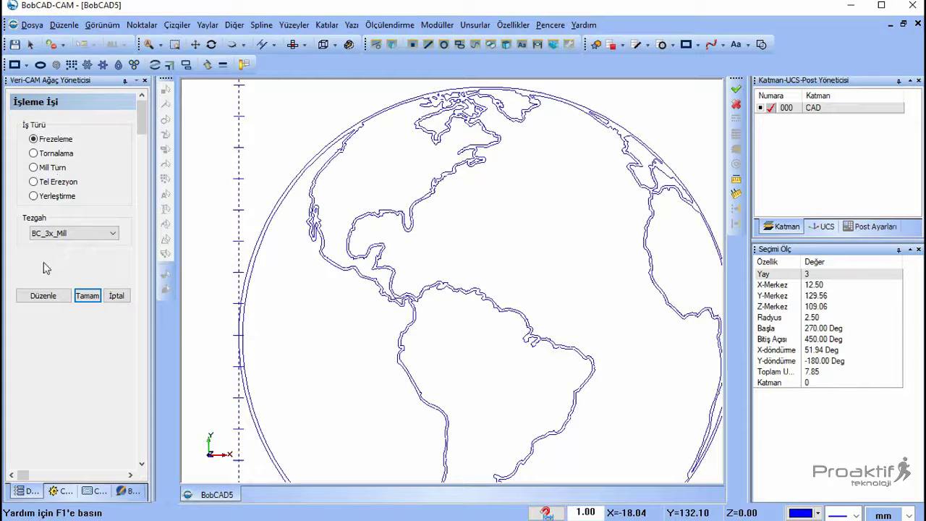
left_click(53, 294)
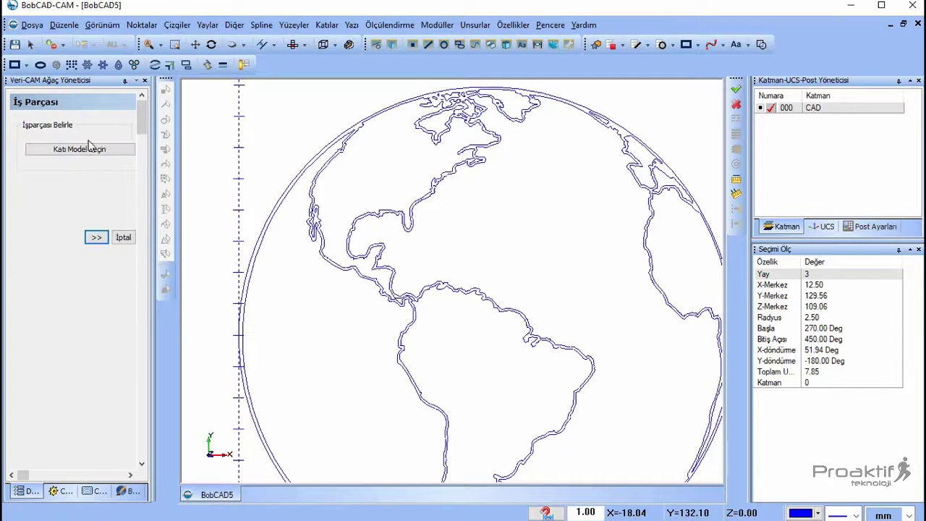
left_click(89, 144)
right_click(258, 145)
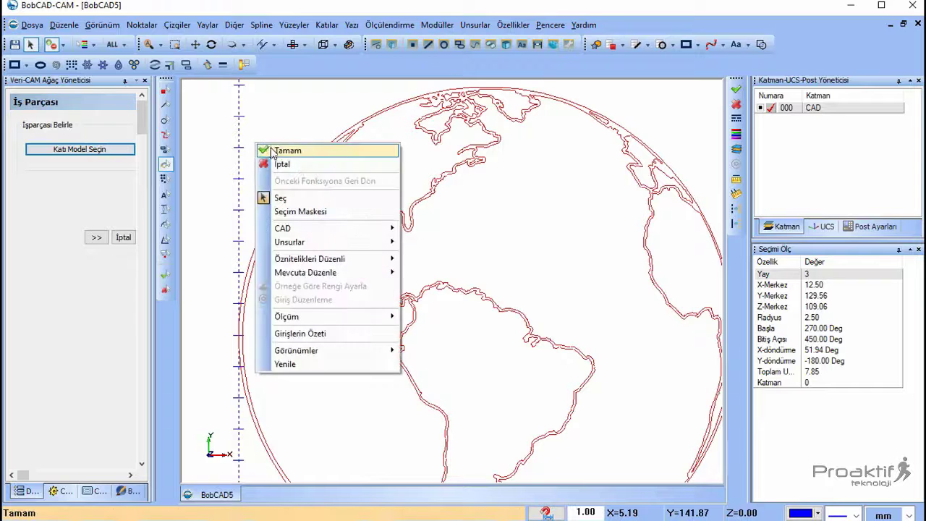
left_click(273, 151)
Set a cylindrical stock 159.75 in diameter and 25.40 high around the globe
left_click(95, 238)
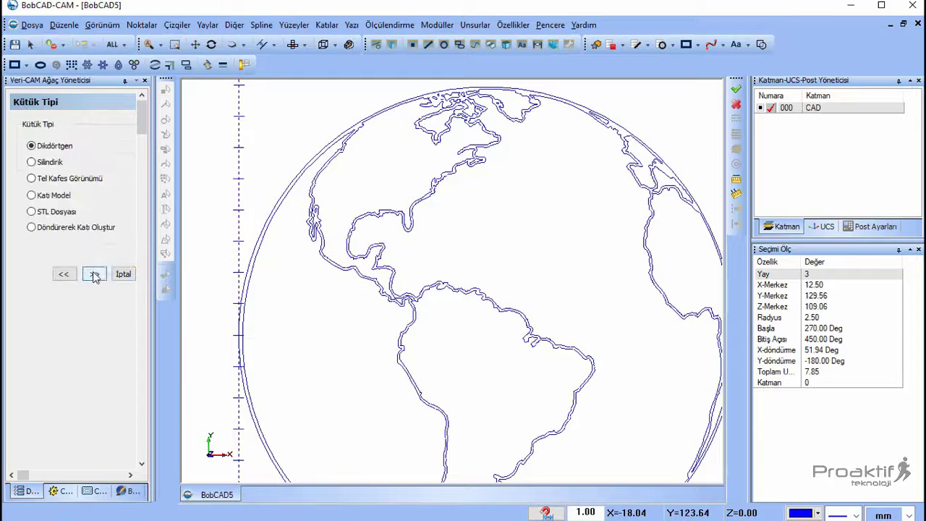
left_click(32, 163)
left_click(93, 275)
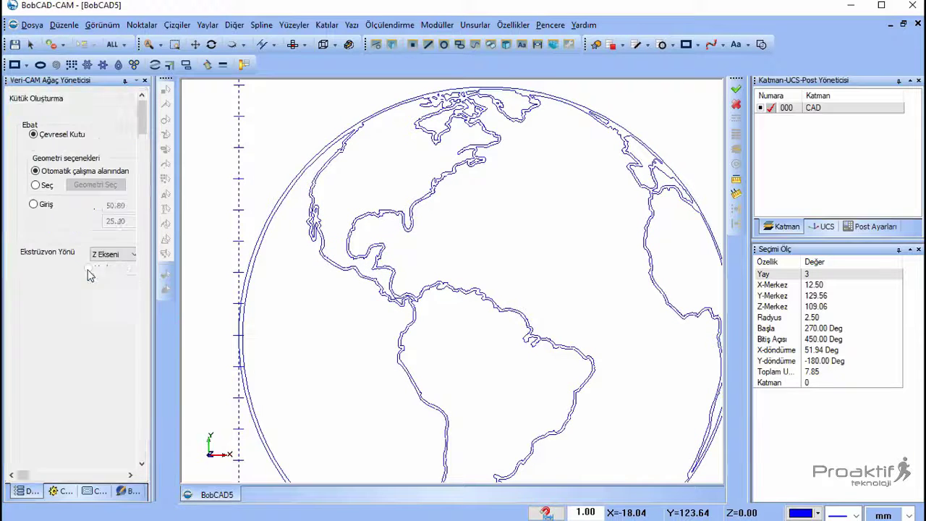
scroll(432, 217, "down", 2)
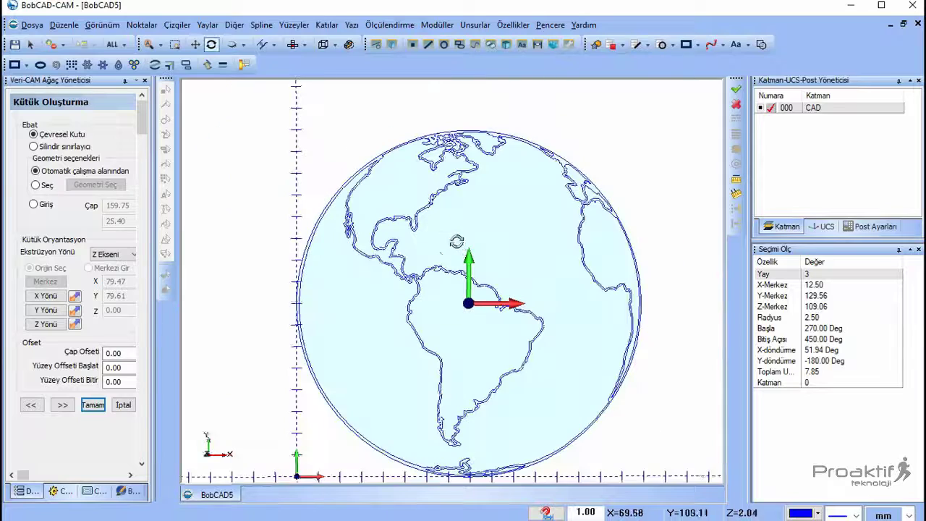
middle_click_drag(457, 246, 460, 216)
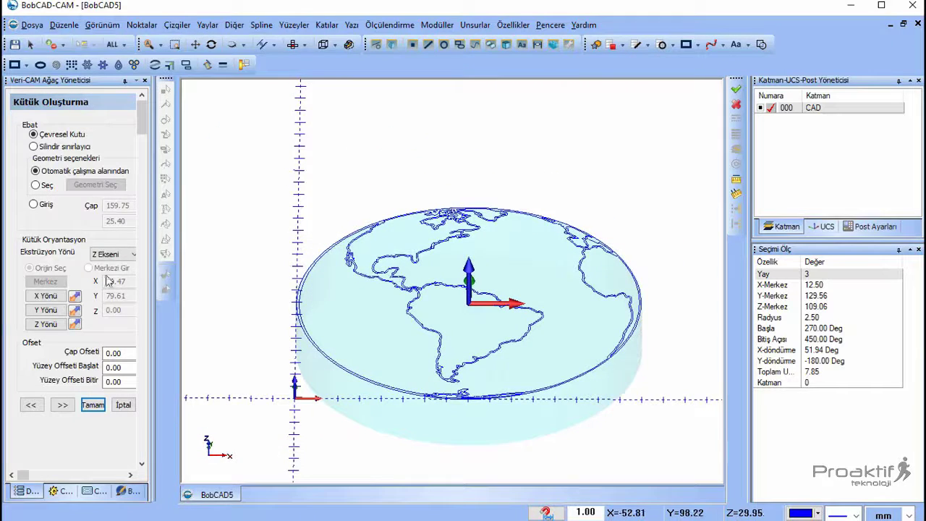
left_click(57, 409)
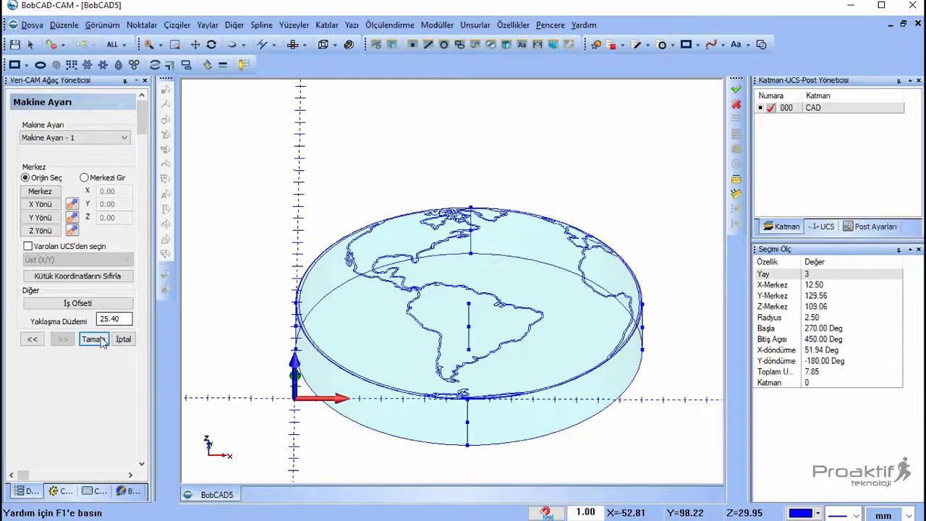
Place the machine setup origin at the globe's centre
left_click(39, 191)
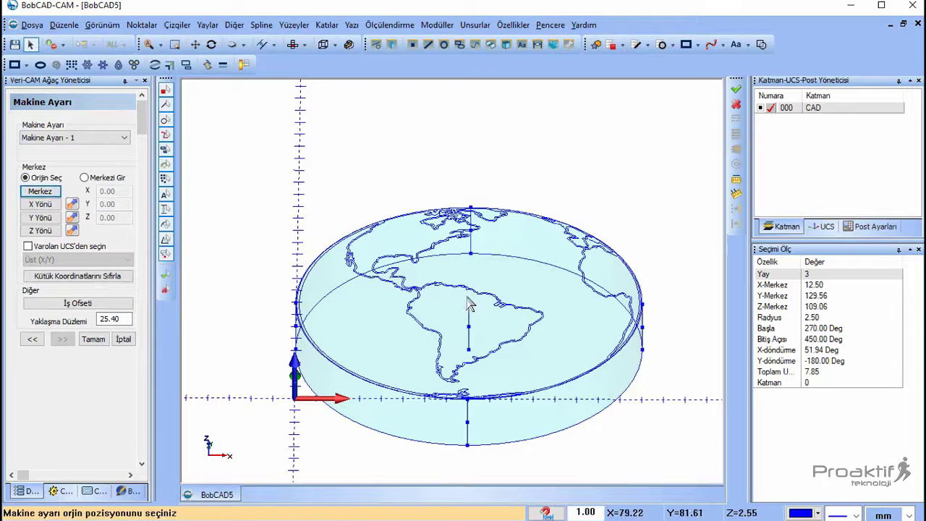
left_click(468, 302)
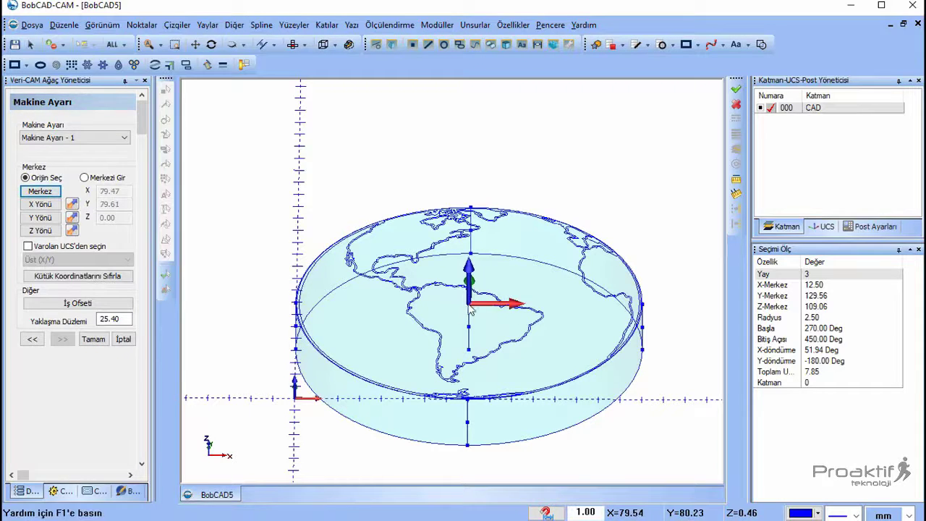
left_click(92, 339)
left_click(55, 149)
right_click(55, 149)
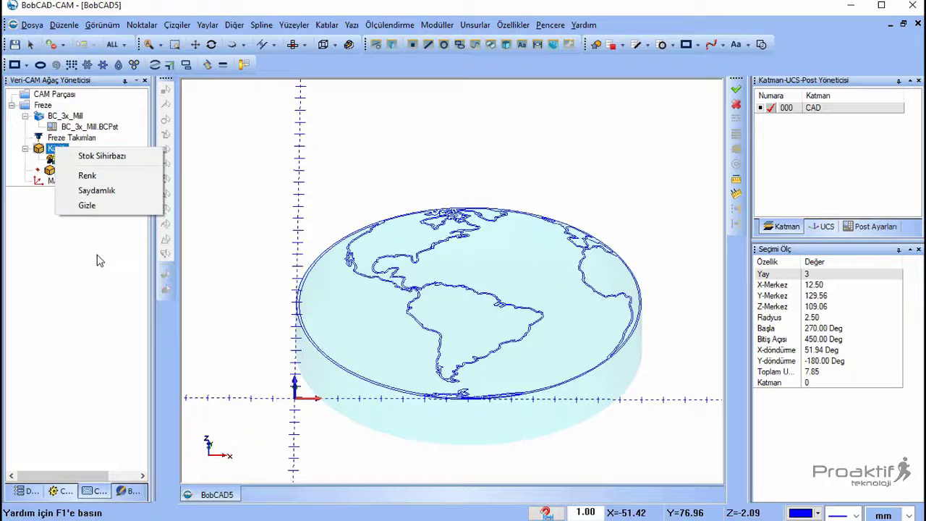
Hide the stock and start a new 2 Eksen Takımyolları feature on the machine setup
left_click(87, 205)
right_click(82, 181)
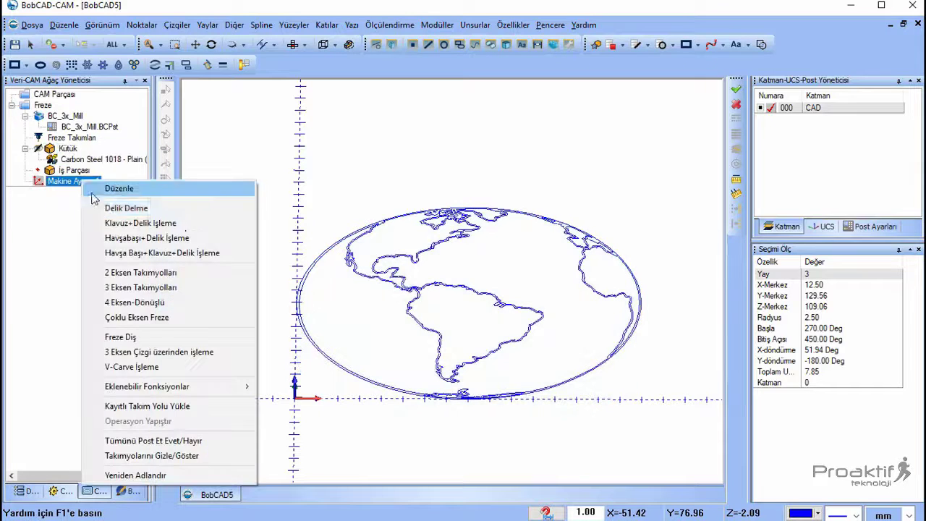
left_click(112, 277)
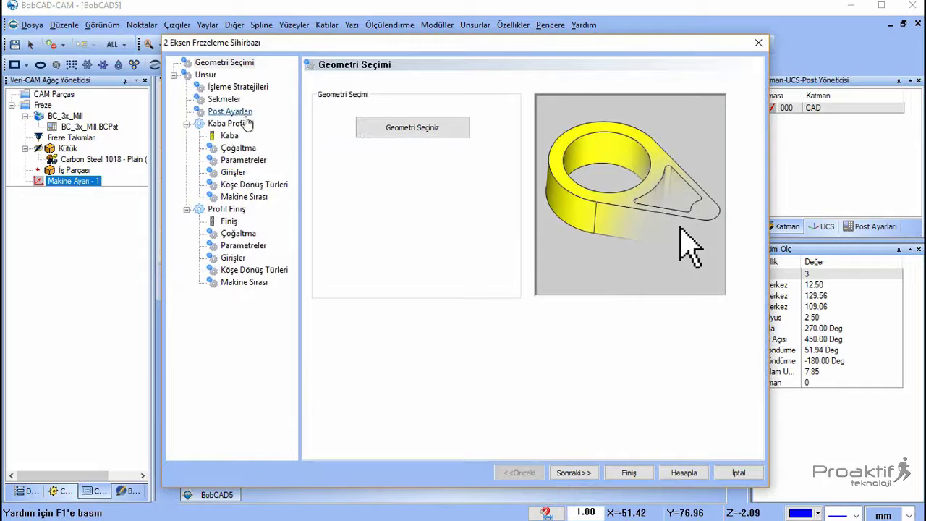
key("Escape")
right_click(87, 180)
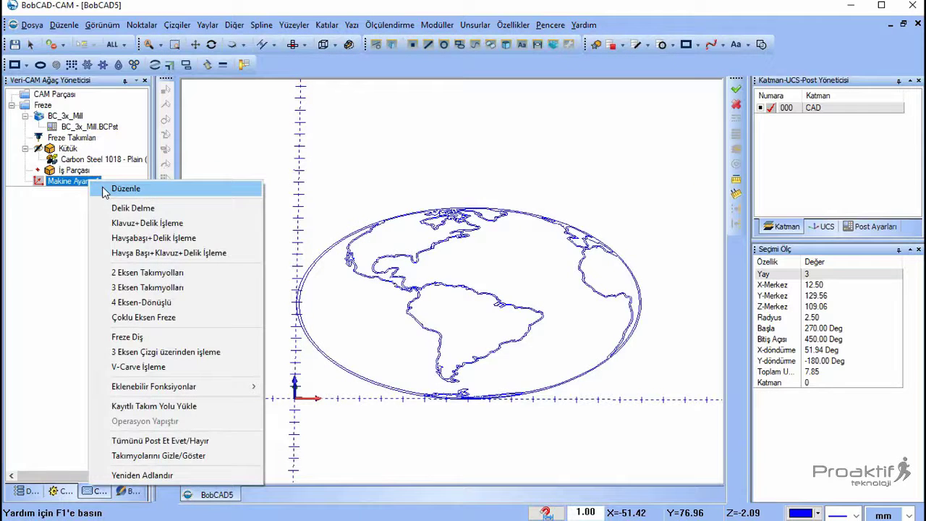
left_click(144, 272)
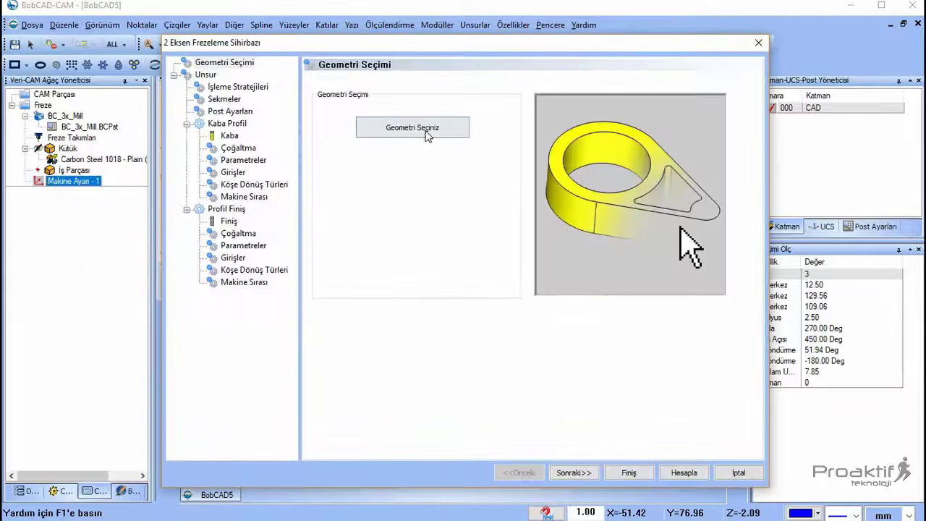
left_click(414, 130)
Chain the globe outline, the Americas, the North Atlantic and other coastlines in front view
left_click(333, 262)
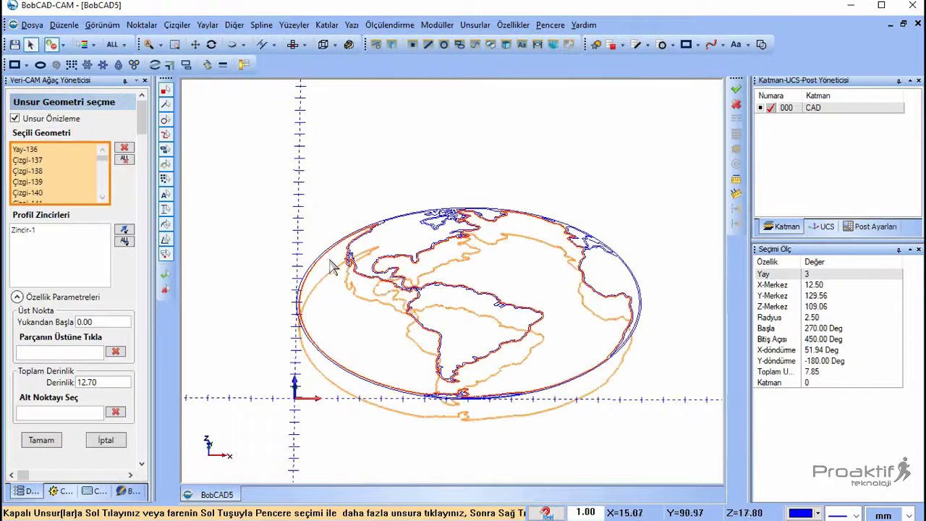
key("Up")
key("Up")
key("Up")
key("Up")
key("Up")
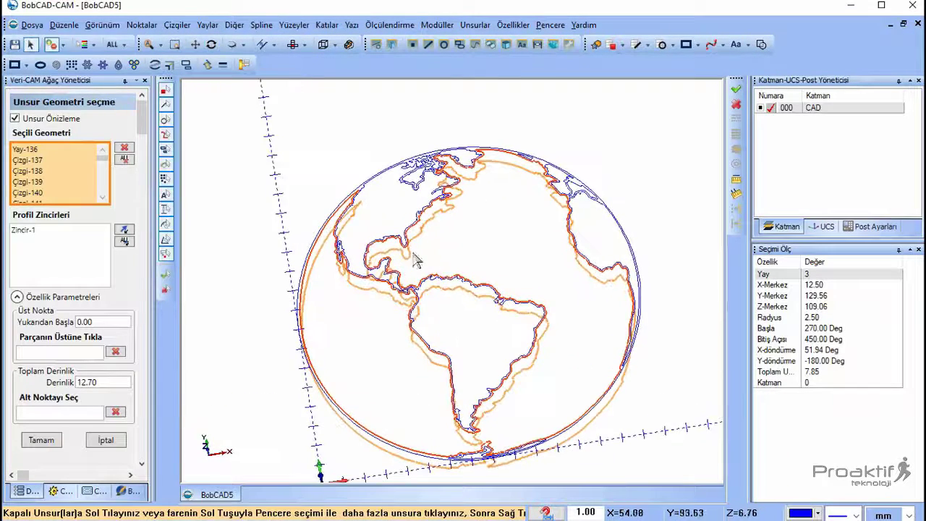
left_click(382, 179)
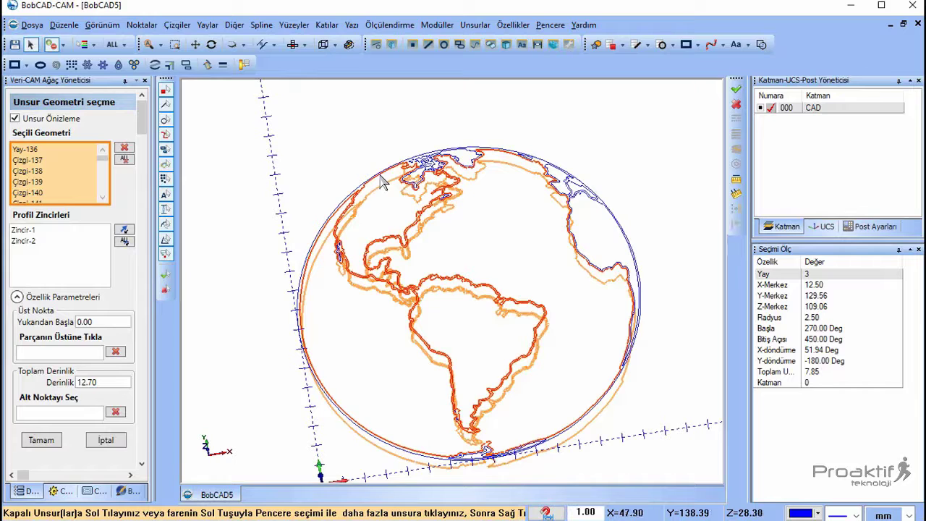
scroll(519, 221, "down", 2)
scroll(518, 221, "up", 5)
scroll(516, 217, "up", 2)
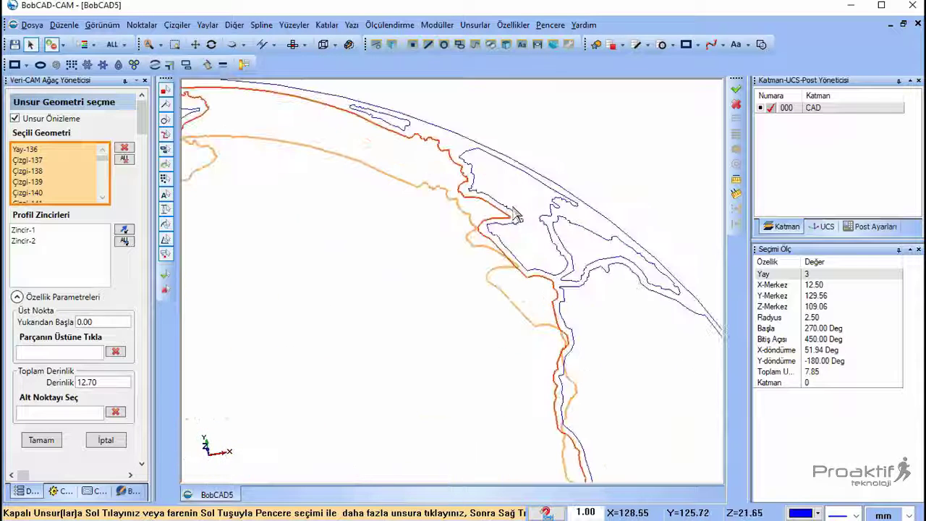
left_click(516, 217)
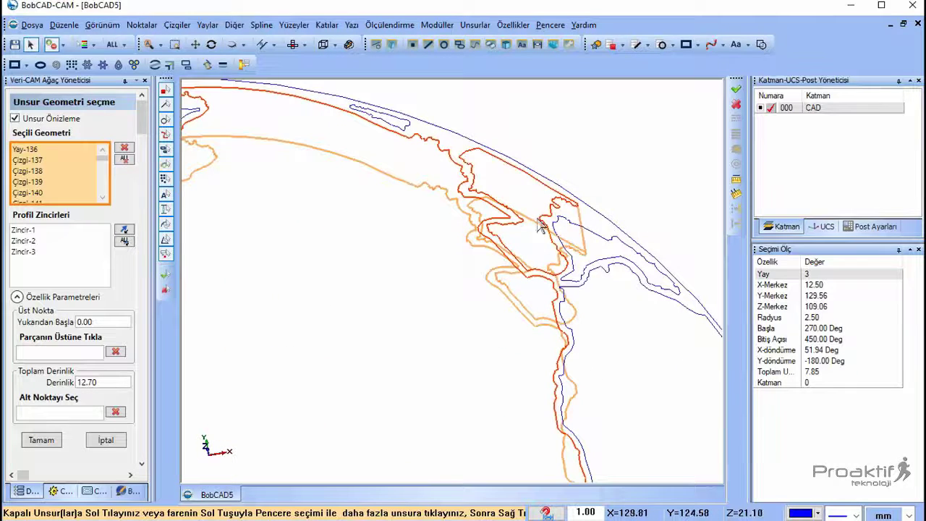
left_click(598, 241)
scroll(521, 231, "down", 2)
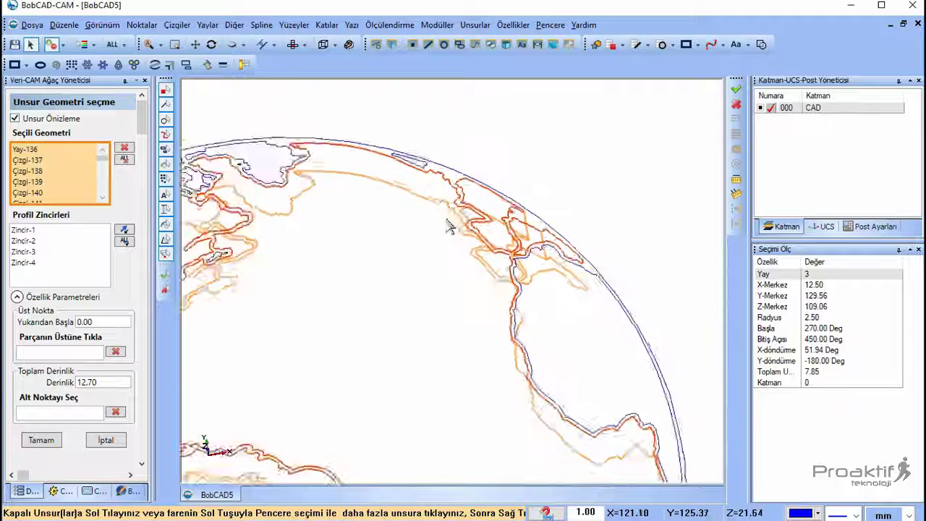
left_click(299, 165)
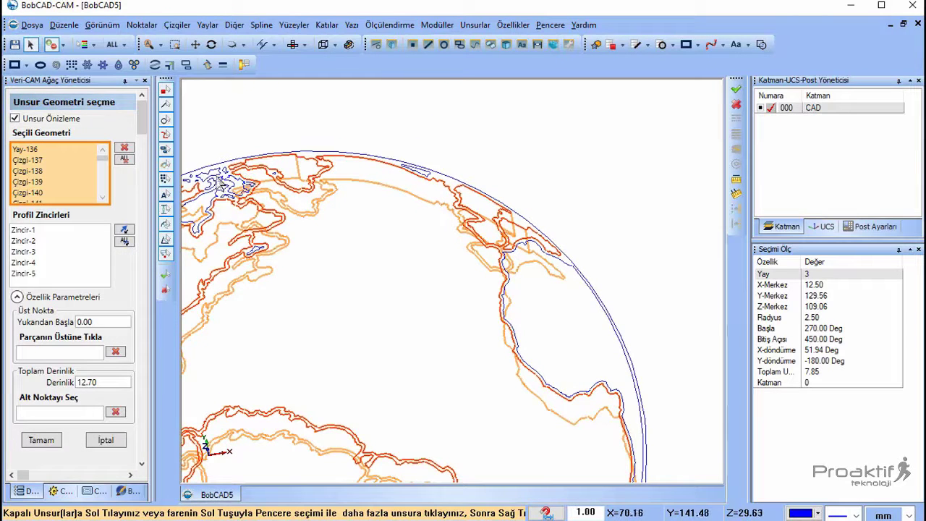
left_click(219, 184)
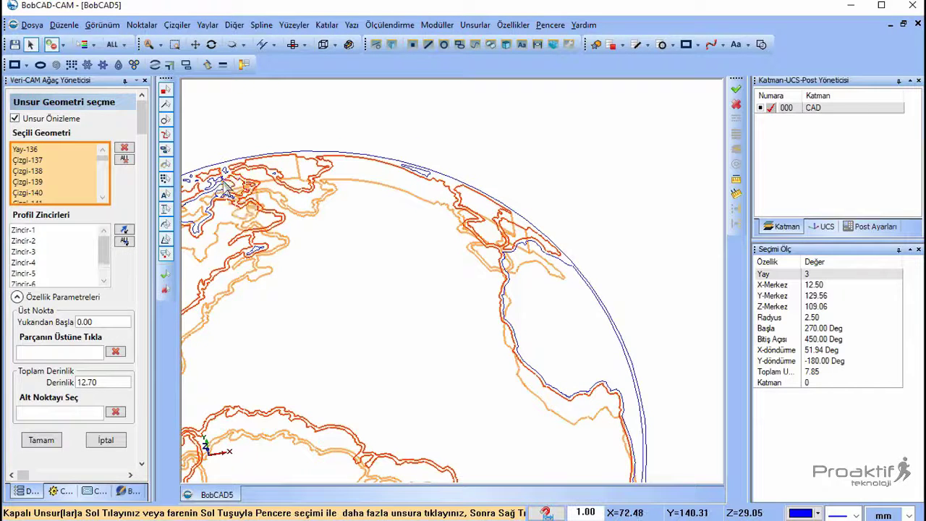
Add five small island contours as further profile chains
scroll(226, 187, "down", 2)
middle_click_drag(275, 238, 319, 258)
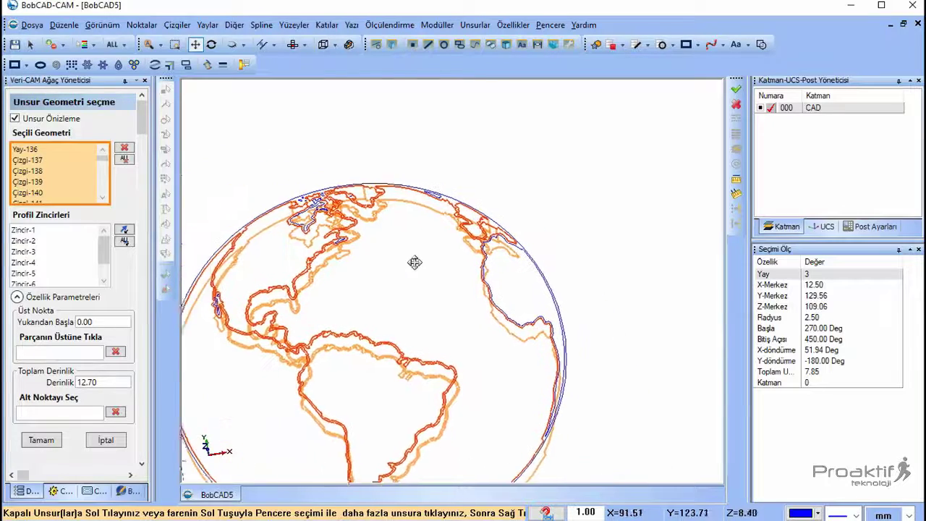
scroll(246, 316, "up", 2)
scroll(250, 313, "up", 3)
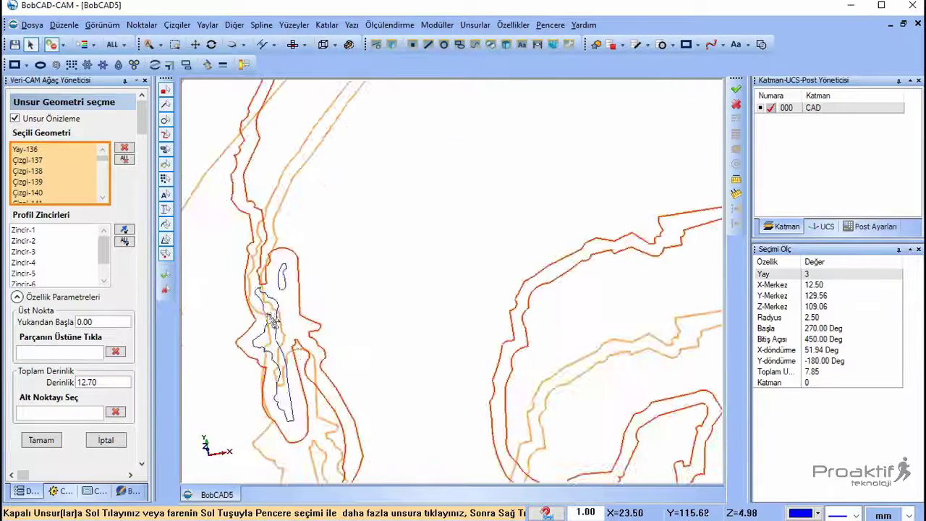
scroll(282, 293, "down", 3)
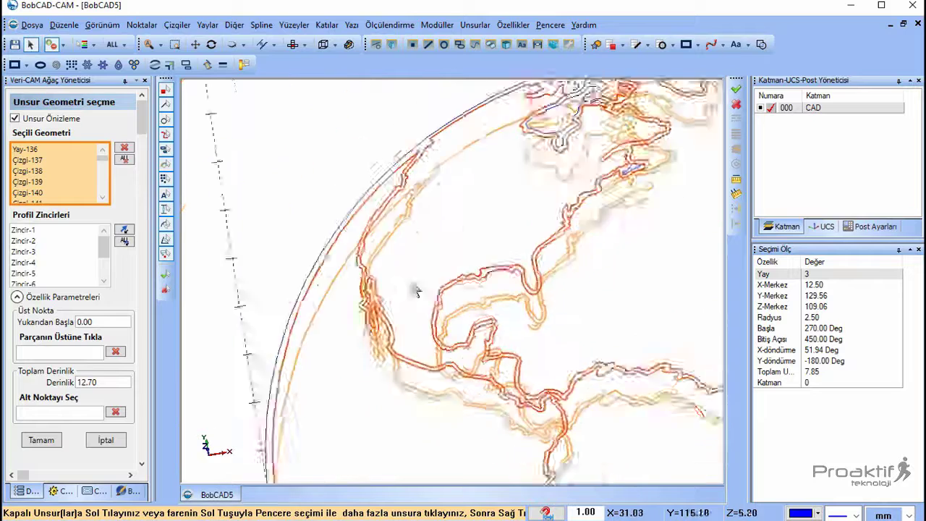
scroll(597, 201, "up", 3)
scroll(597, 201, "up", 1)
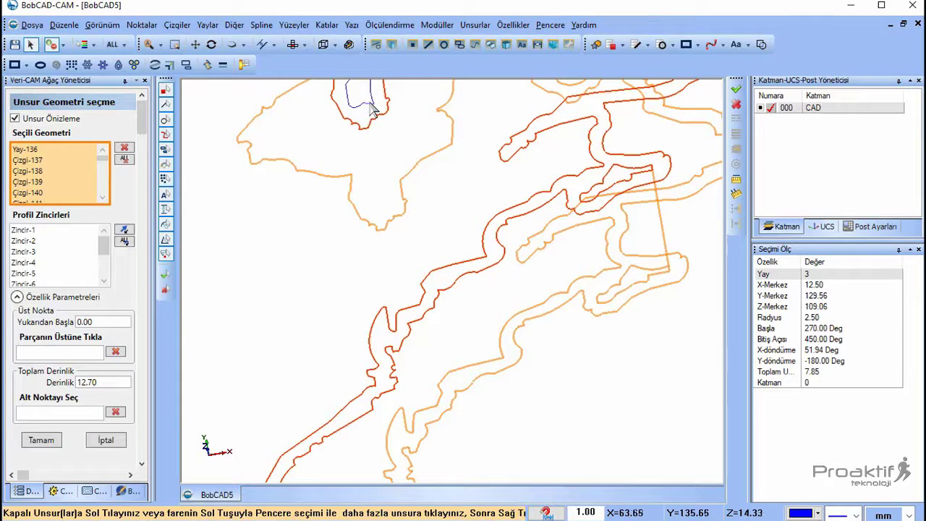
scroll(419, 124, "down", 1)
scroll(443, 124, "down", 1)
scroll(440, 120, "down", 2)
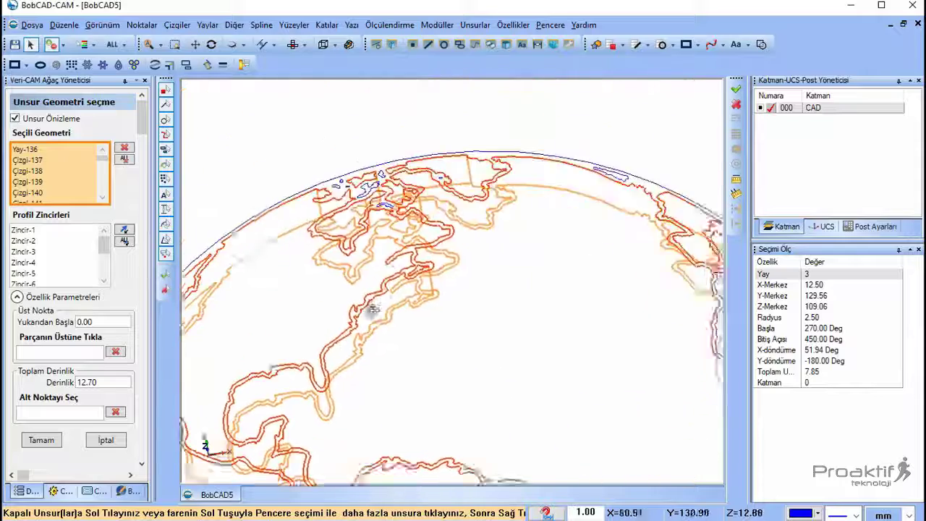
scroll(362, 316, "up", 1)
scroll(348, 323, "up", 1)
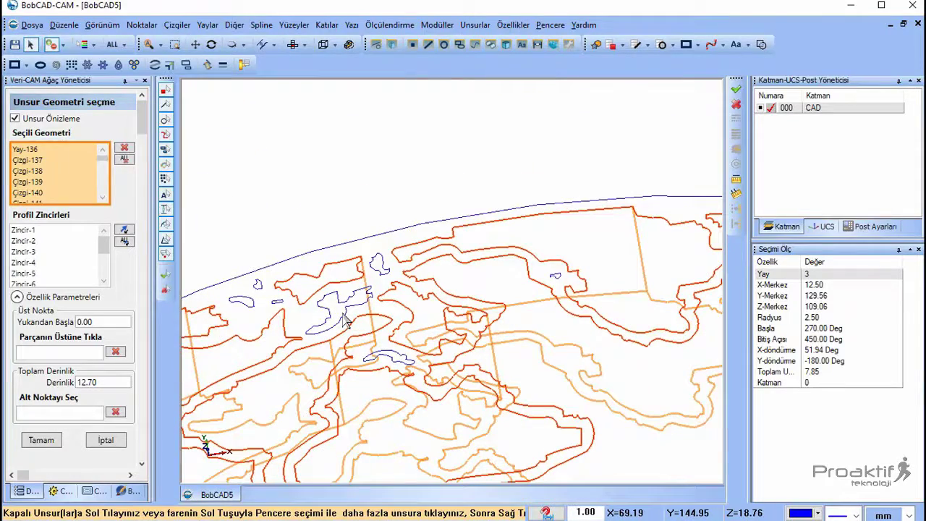
left_click(388, 360)
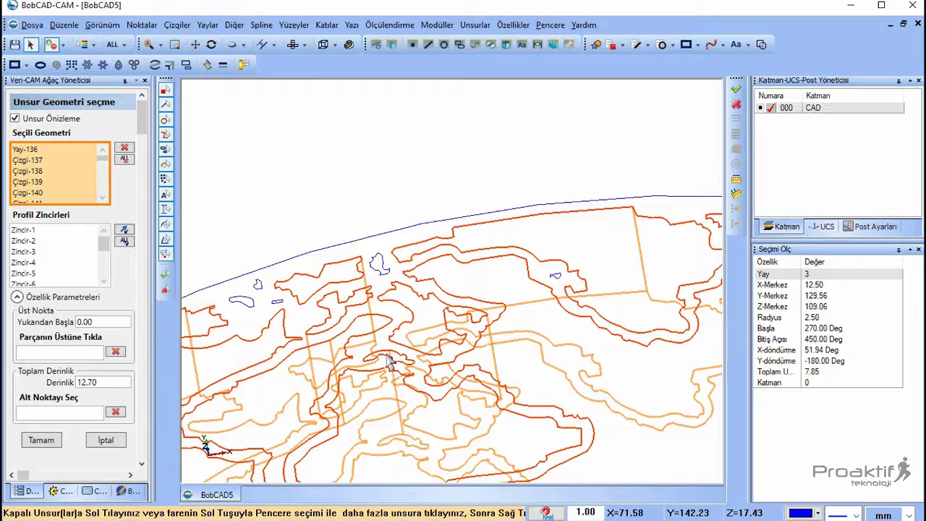
left_click(246, 309)
left_click(260, 289)
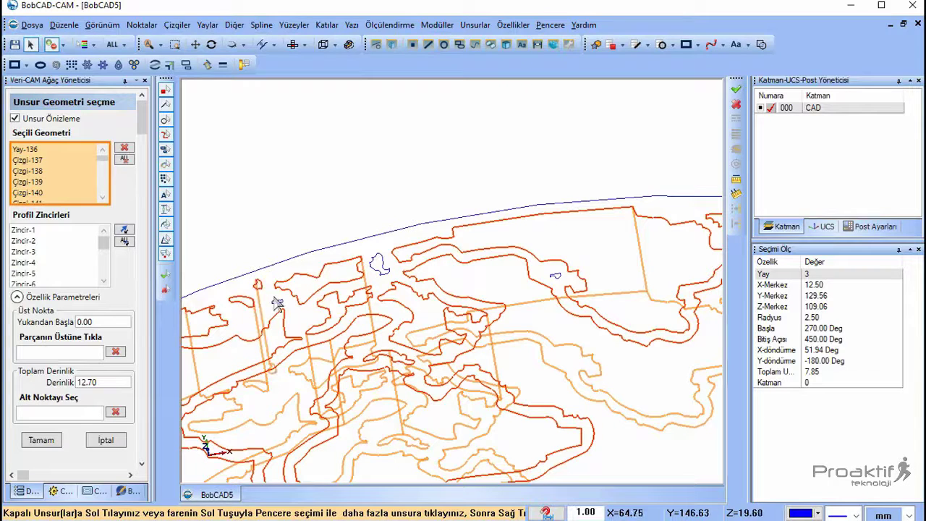
left_click(281, 307)
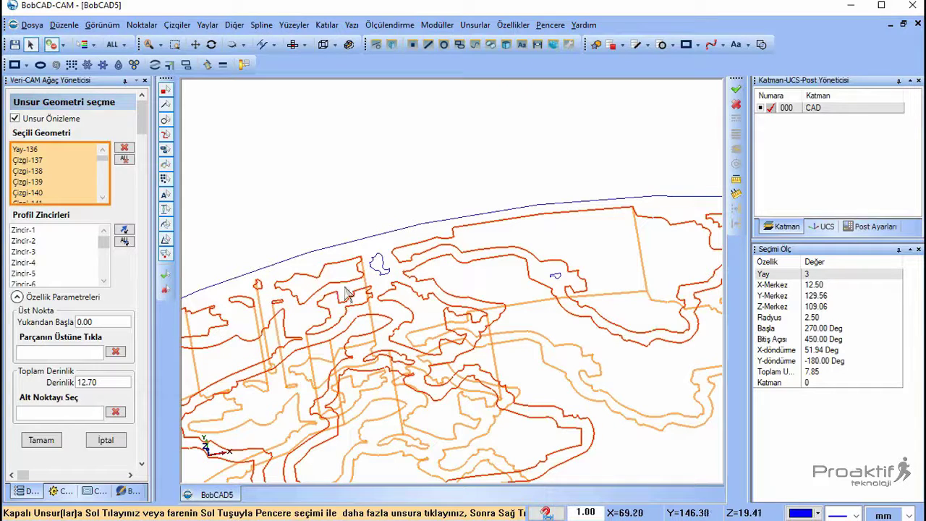
left_click(382, 276)
Add the globe's bottom arc as a profile chain
scroll(421, 286, "down", 5)
scroll(467, 286, "up", 1)
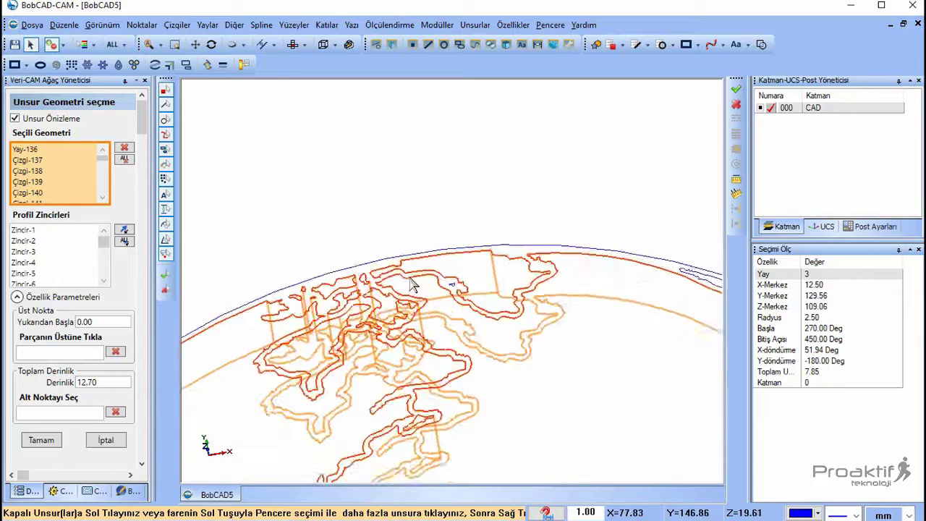
scroll(472, 289, "up", 2)
scroll(481, 293, "up", 2)
scroll(485, 298, "down", 2)
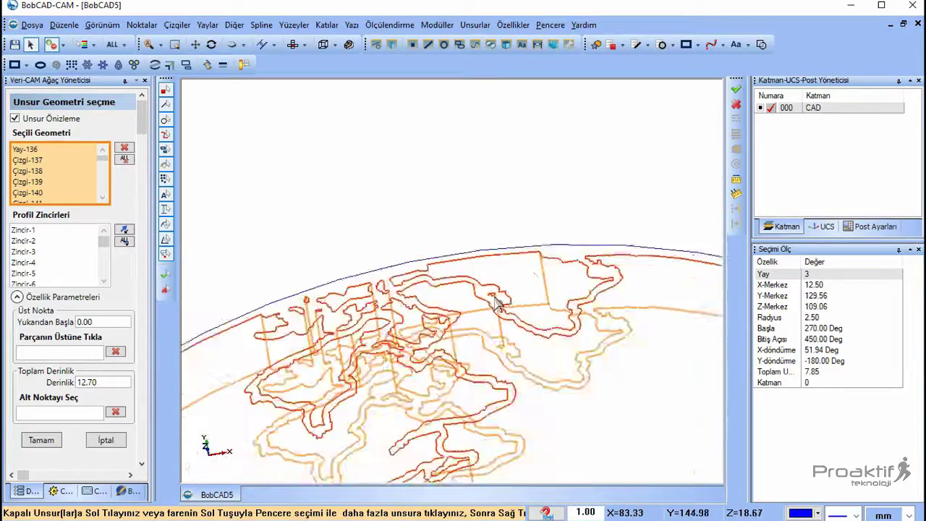
scroll(524, 293, "down", 1)
scroll(589, 290, "down", 2)
scroll(669, 298, "up", 2)
scroll(548, 244, "up", 2)
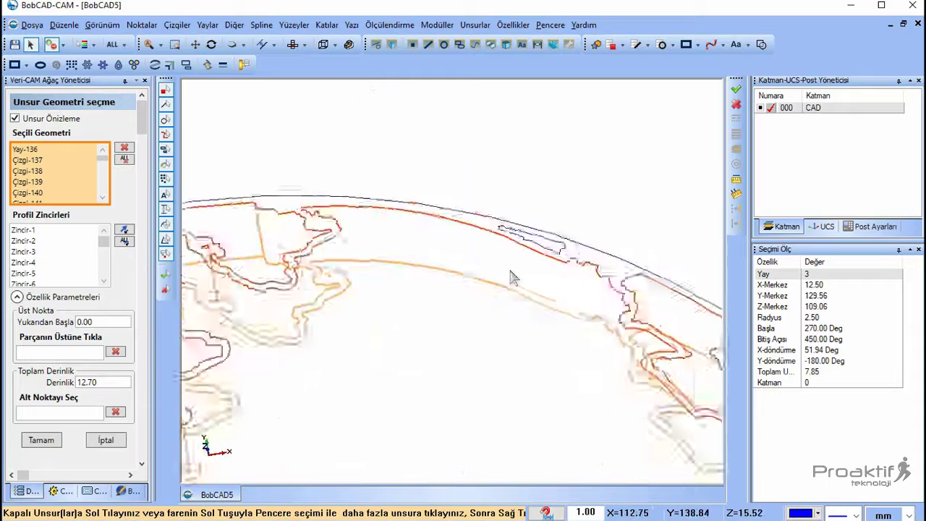
scroll(518, 293, "down", 2)
scroll(518, 293, "down", 3)
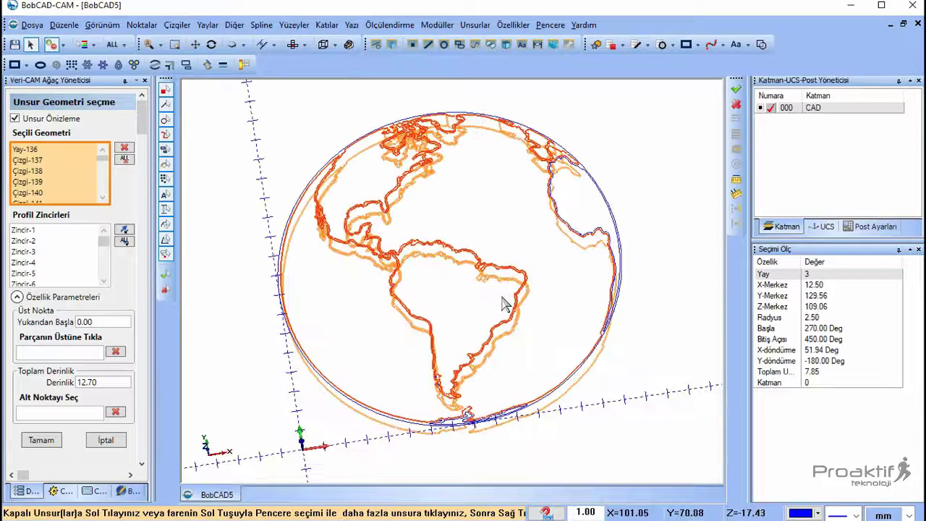
left_click(467, 418)
Set total depth to 0.2, confirm the chains and advance to the Unsur page
right_click(252, 168)
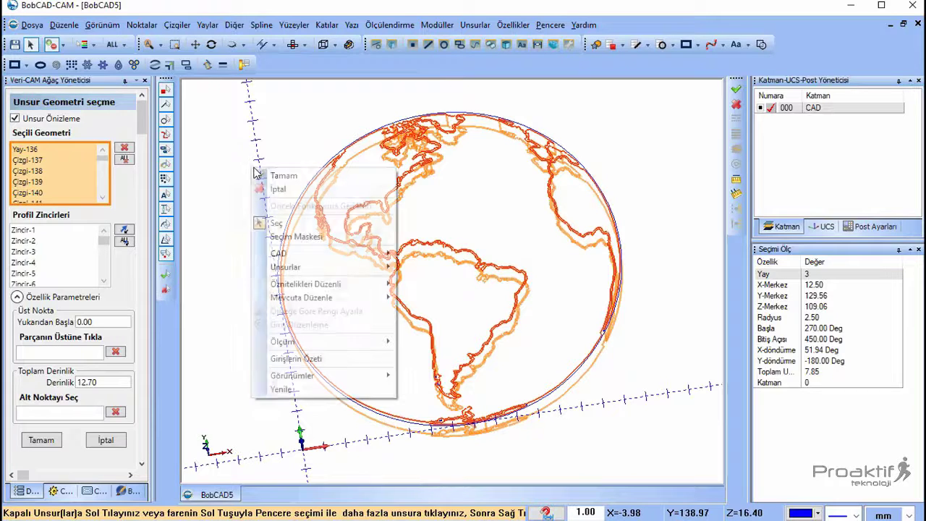
left_click(283, 175)
type(".2")
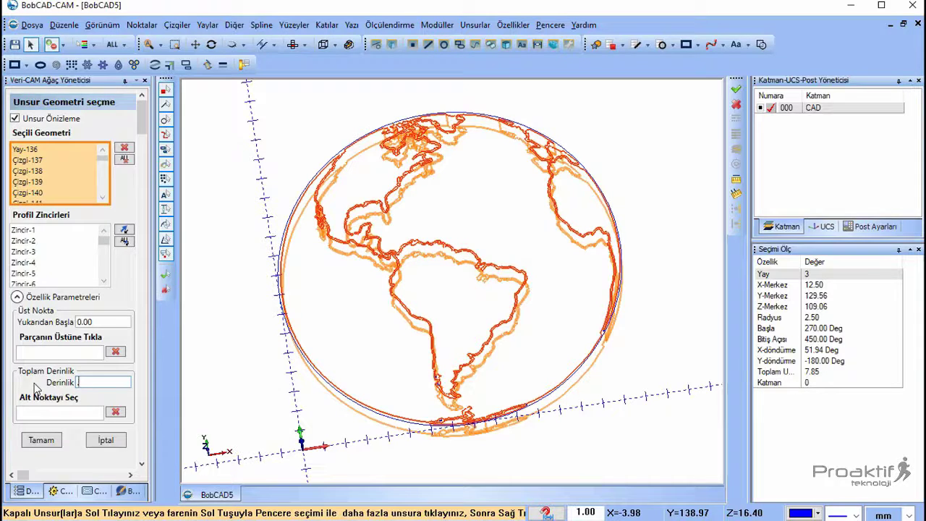
left_click(56, 444)
left_click(573, 483)
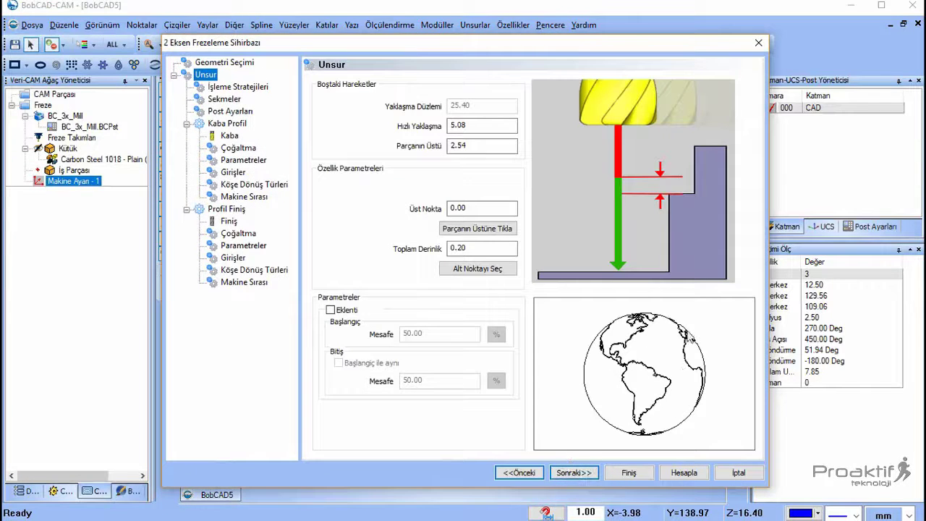
Choose engraving as the machining strategy and advance to the tool settings
left_click(573, 473)
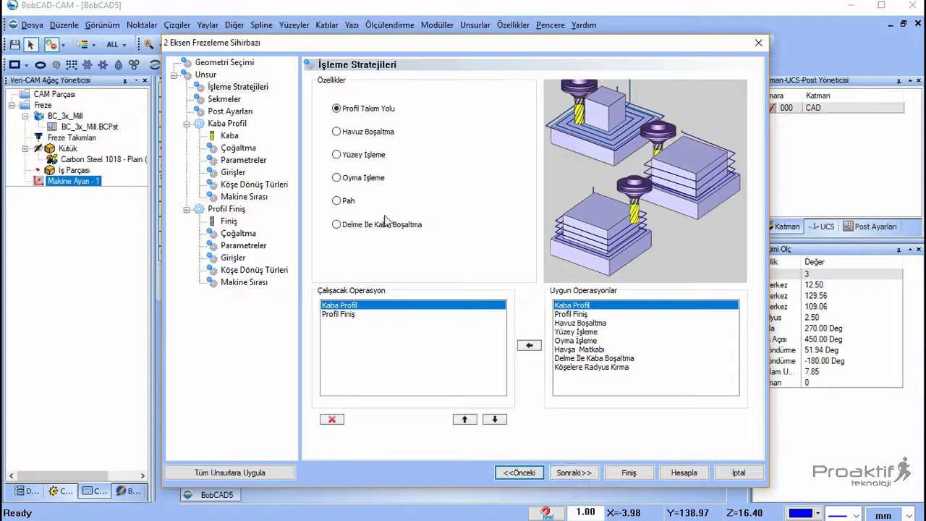
left_click(359, 180)
left_click(573, 472)
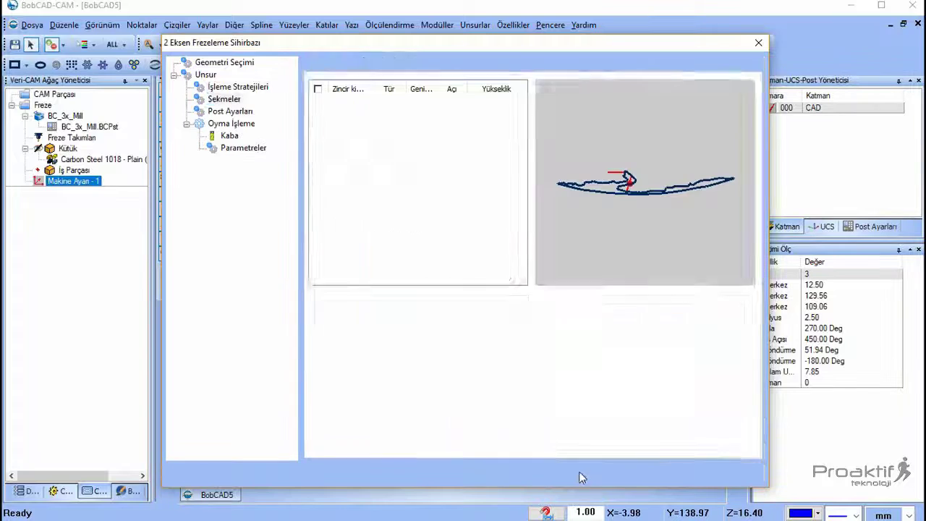
left_click(575, 472)
left_click(575, 472)
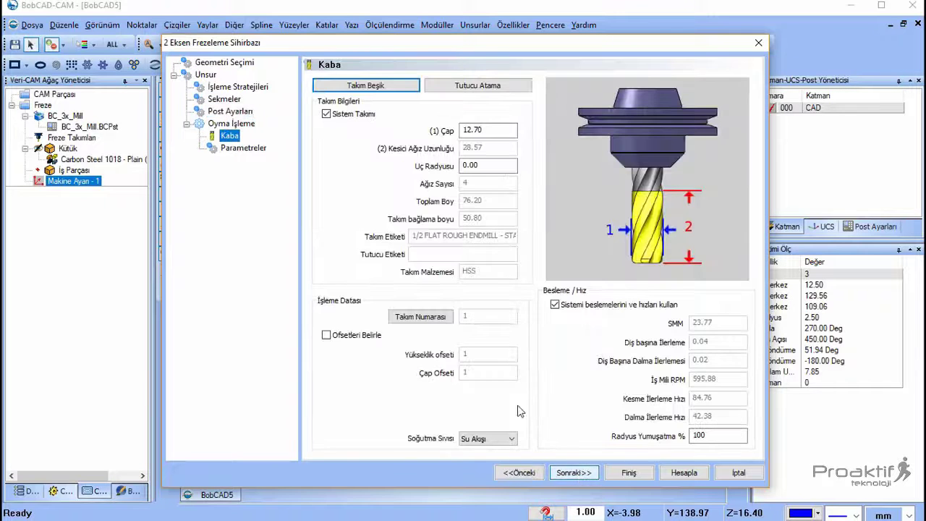
Pick the .375D - 82DEG V-tool from the tool library
left_click(366, 86)
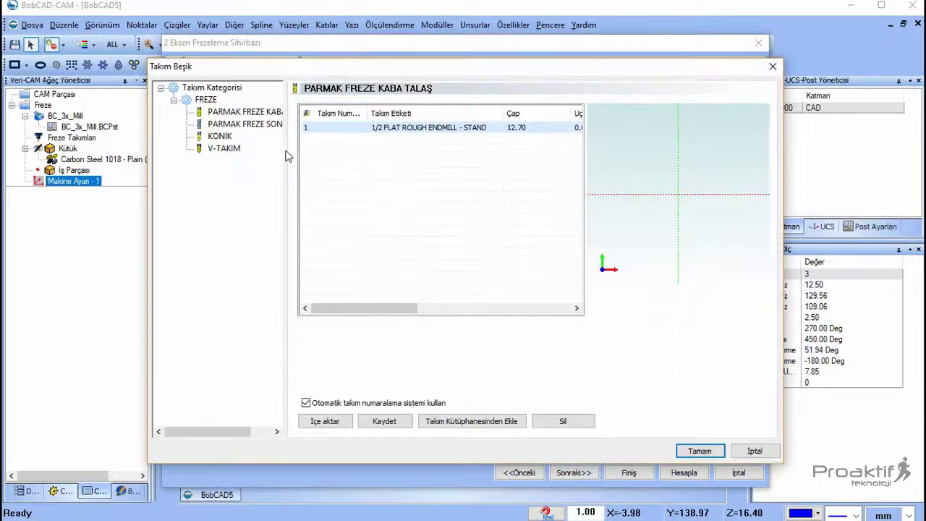
left_click(224, 148)
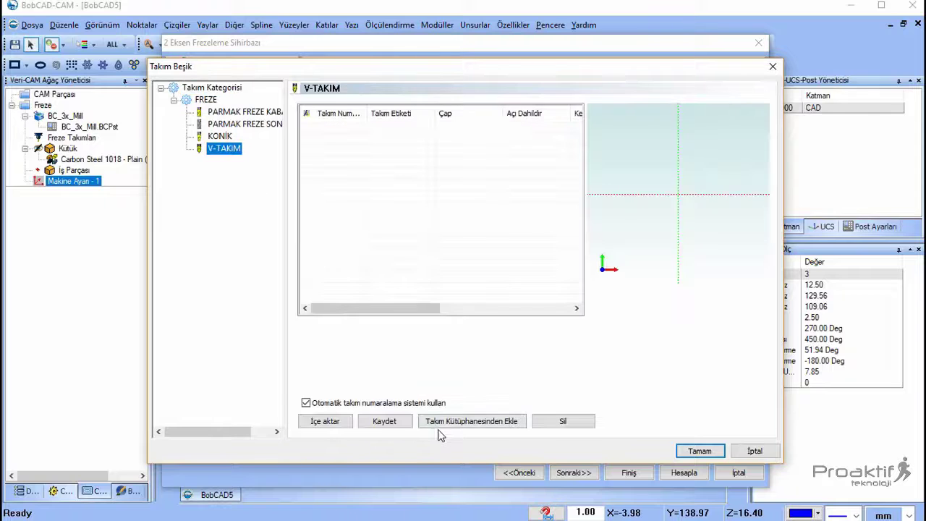
left_click(447, 422)
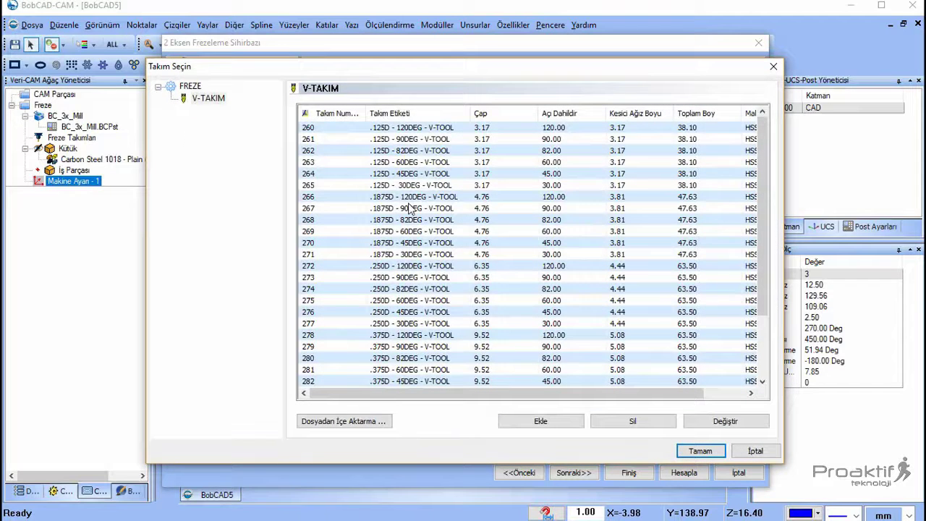
left_click(422, 357)
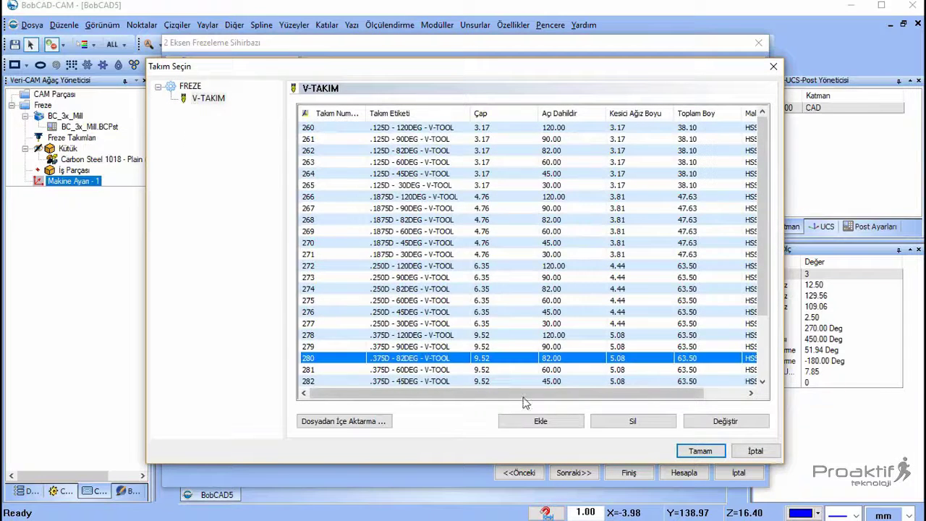
Edit the V-tool to 0.2 diameter, 0.5 flute length and 90° angle, and add it to the crib
left_click(689, 422)
type(".2")
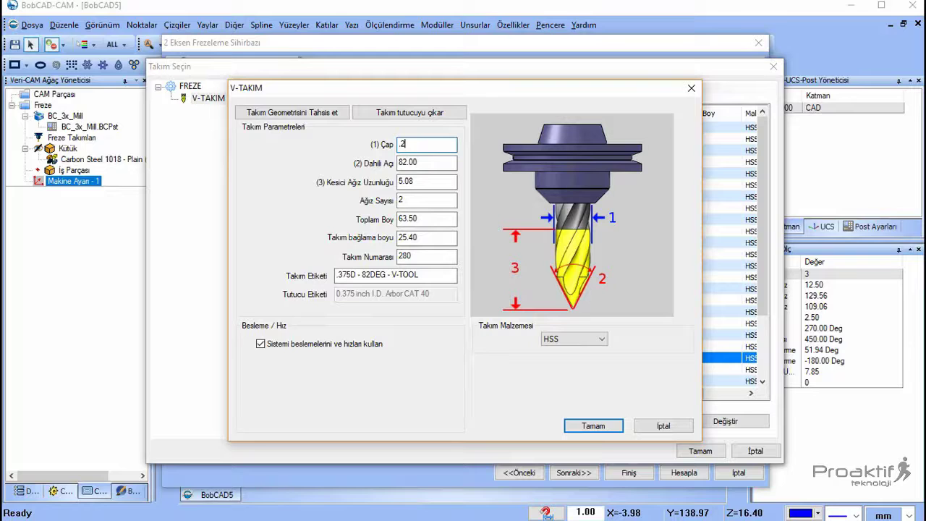
key("Tab")
key("Tab")
type(".5")
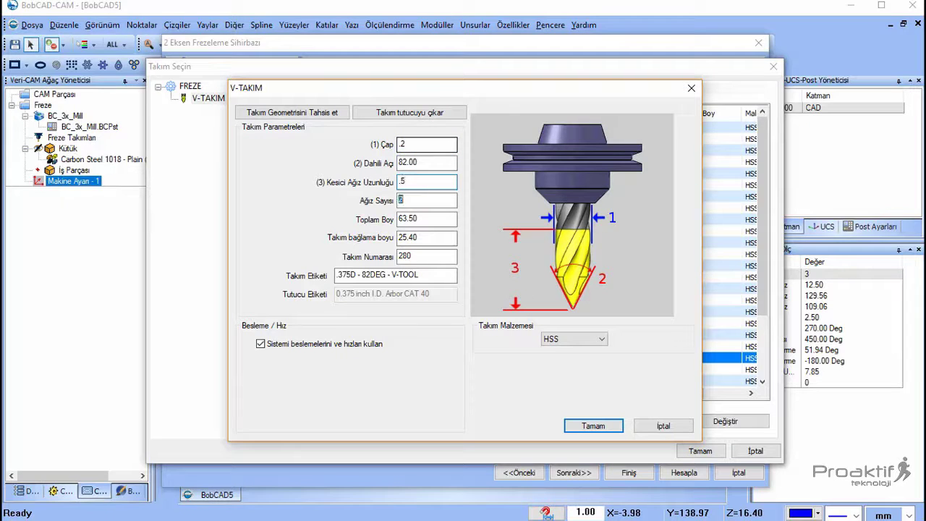
key("Tab")
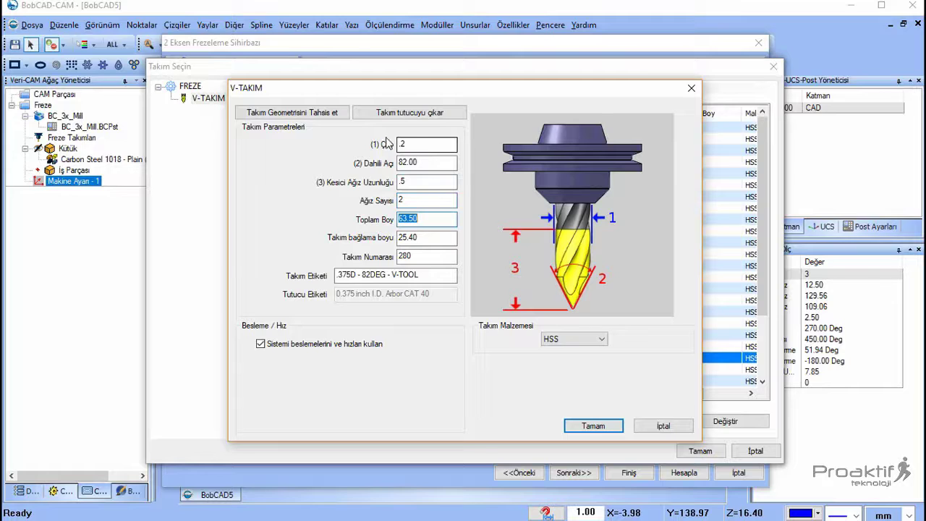
double_click(417, 162)
type("90")
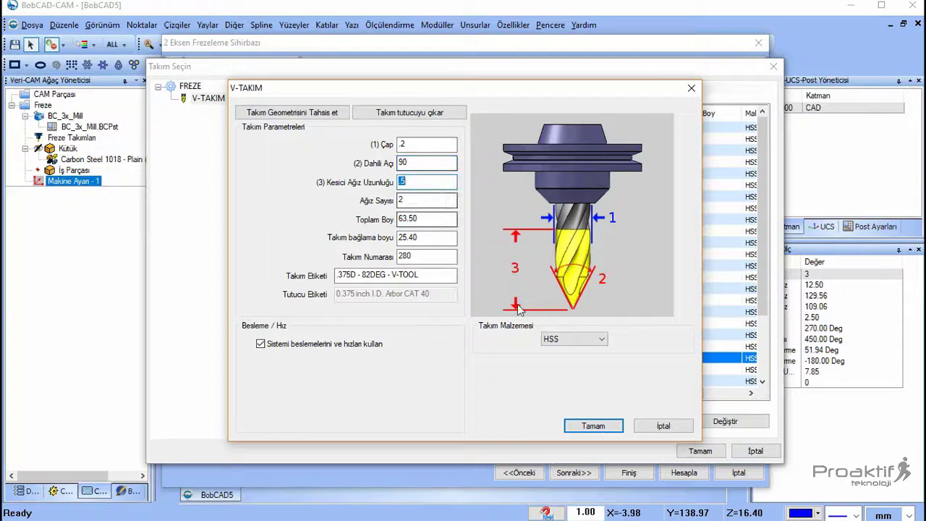
left_click(583, 419)
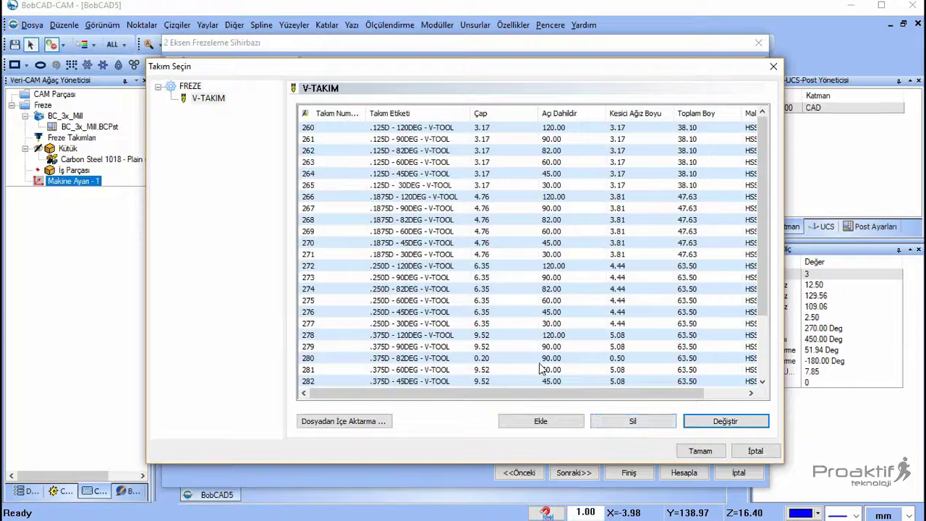
left_click(551, 360)
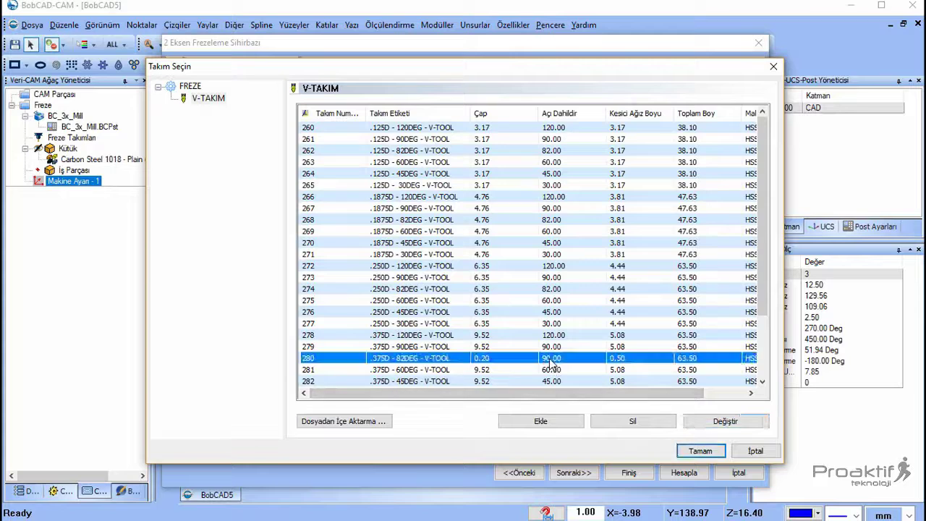
left_click(685, 453)
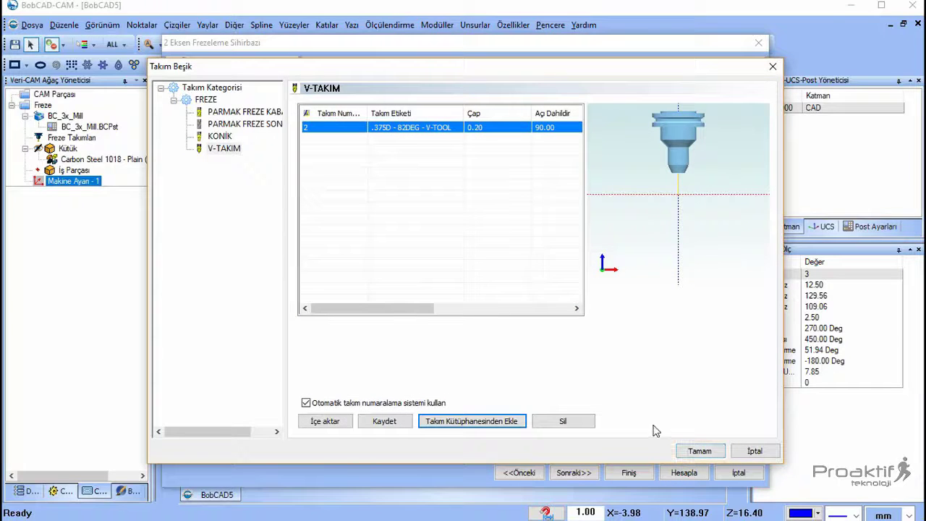
Close the tool crib keeping the holder, and compute the engraving toolpath
left_click(696, 450)
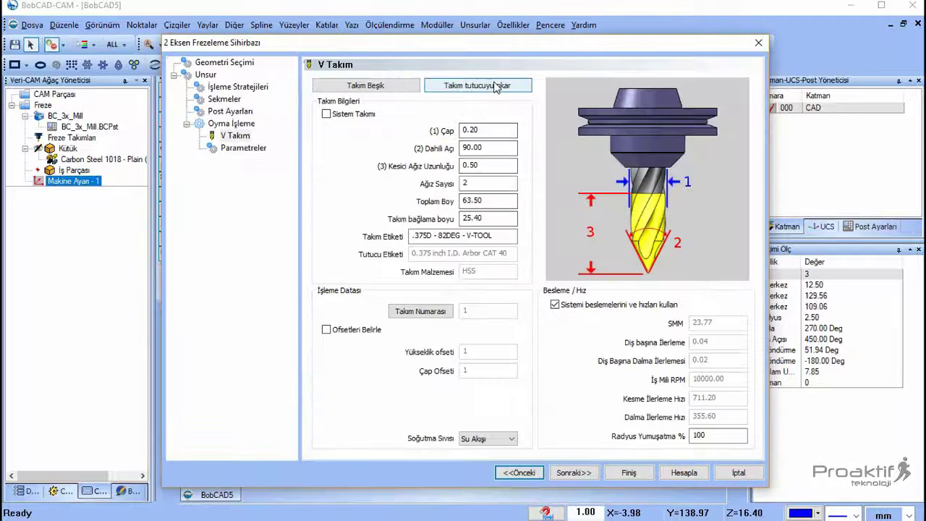
left_click(496, 86)
left_click(521, 297)
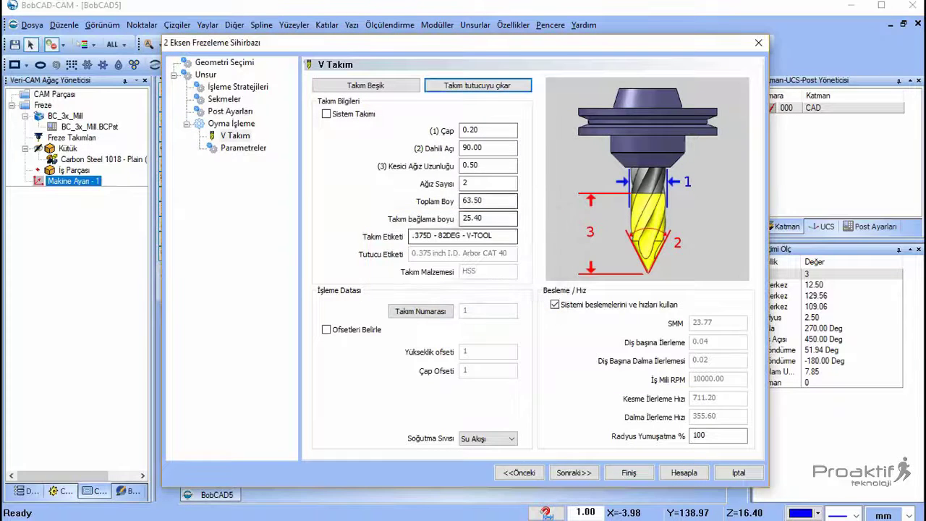
left_click(574, 472)
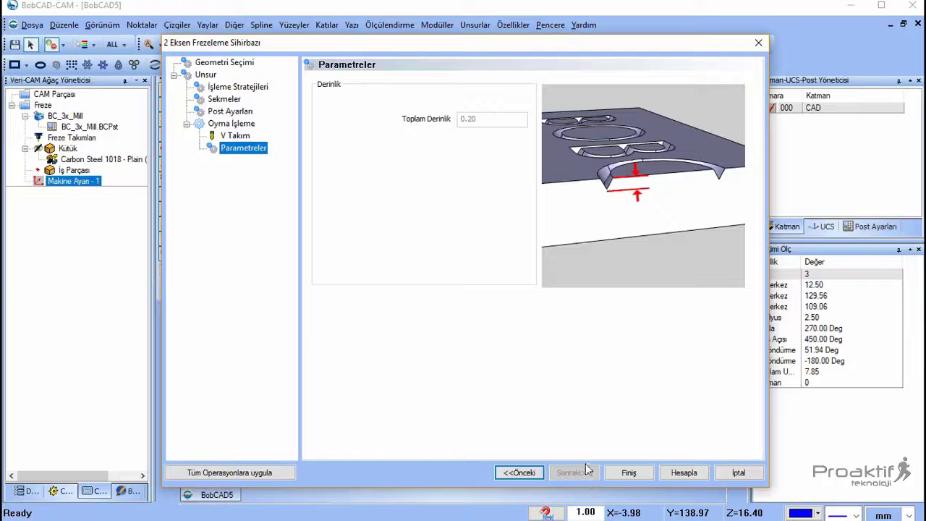
left_click(666, 477)
middle_click_drag(376, 268, 391, 241)
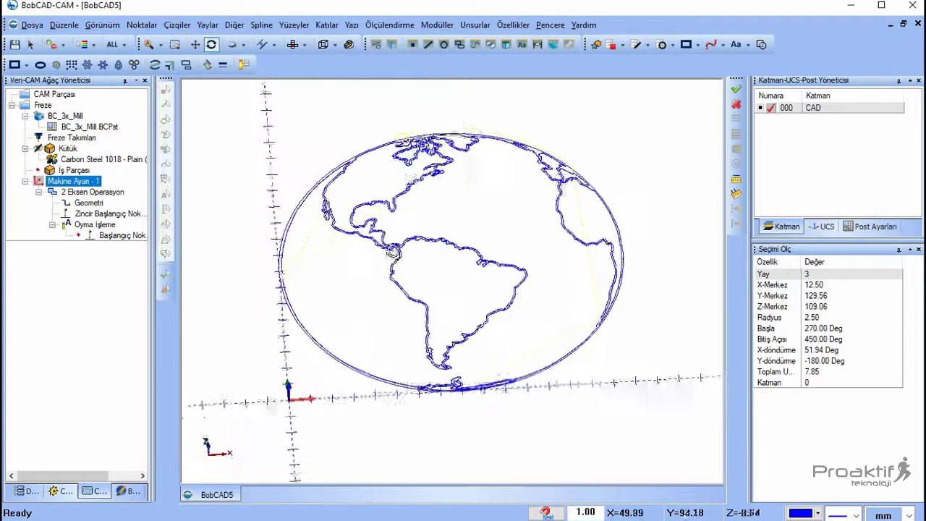
key("Escape")
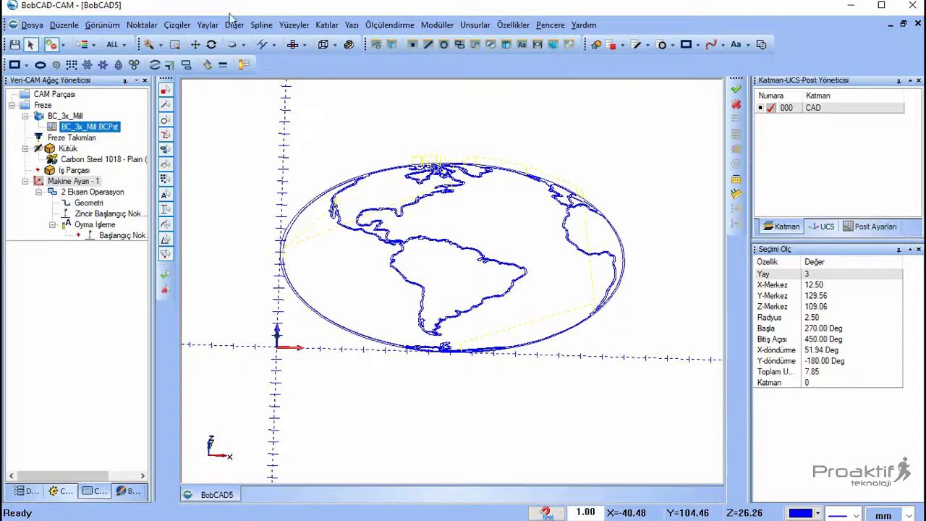
Save the project as BobCAD5
left_click(32, 24)
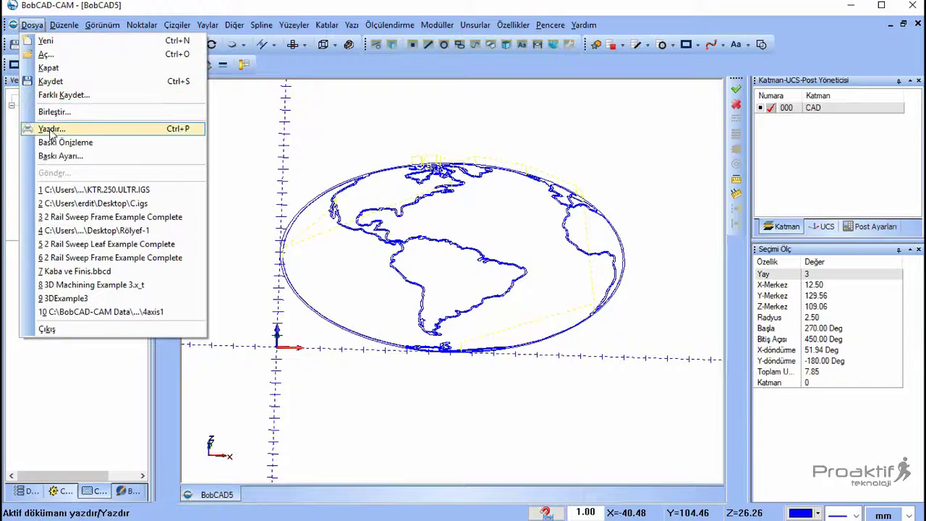
left_click(51, 81)
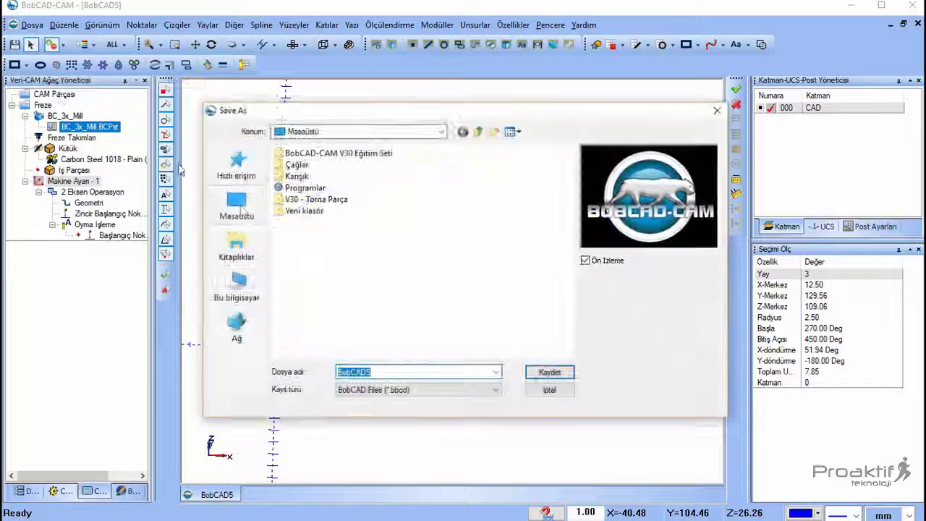
left_click(544, 373)
left_click(244, 66)
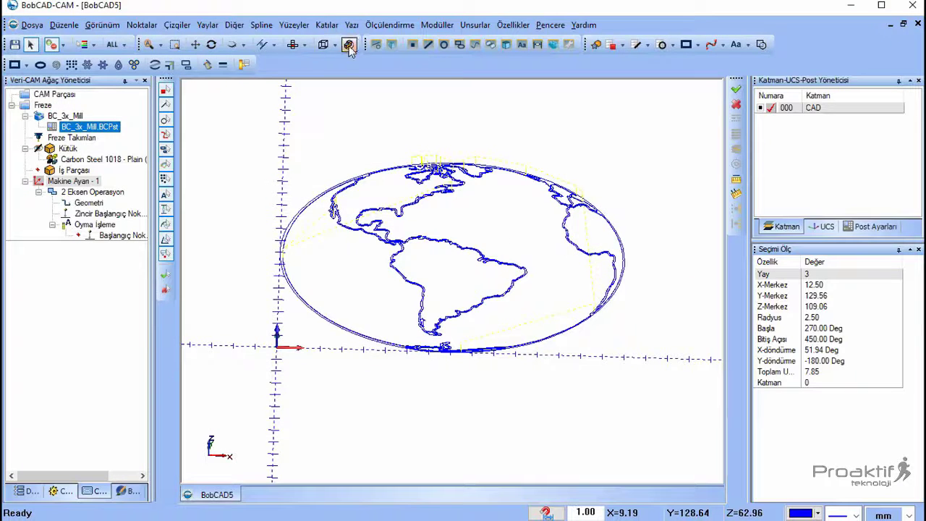
left_click(570, 46)
Play the machining simulation to the end with toolpath lines hidden and speed increased
left_click(551, 45)
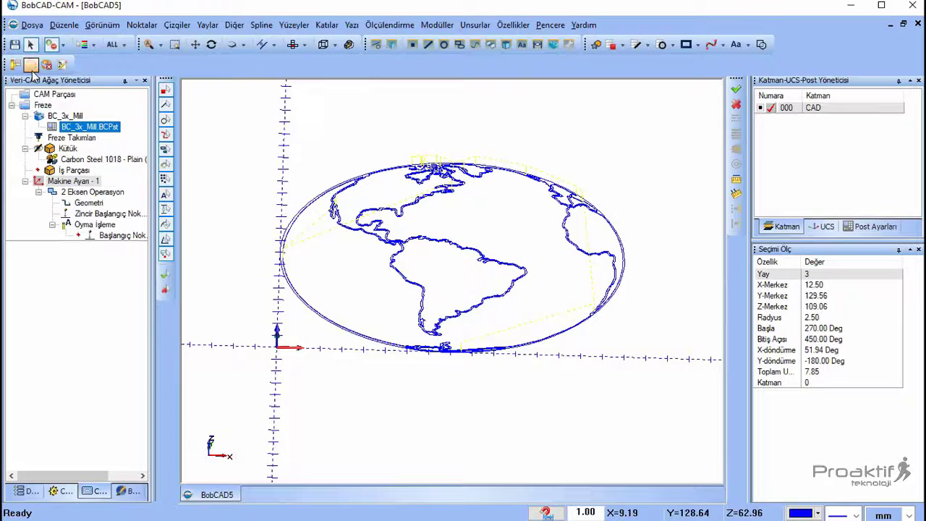
left_click(30, 65)
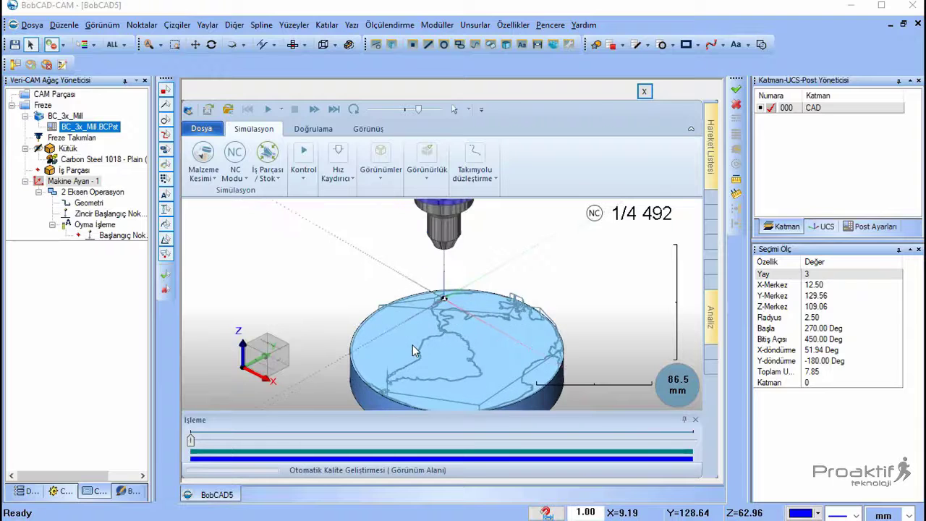
middle_click_drag(418, 355, 405, 313)
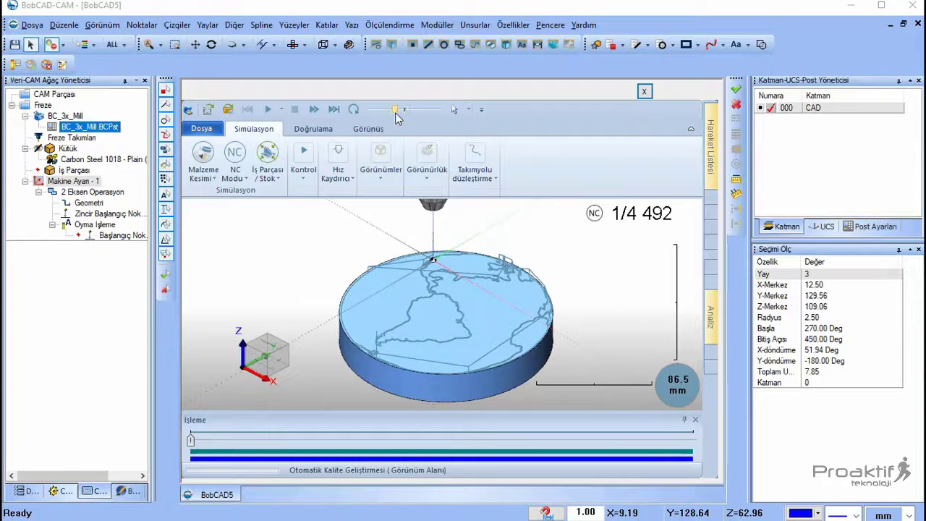
left_click(266, 116)
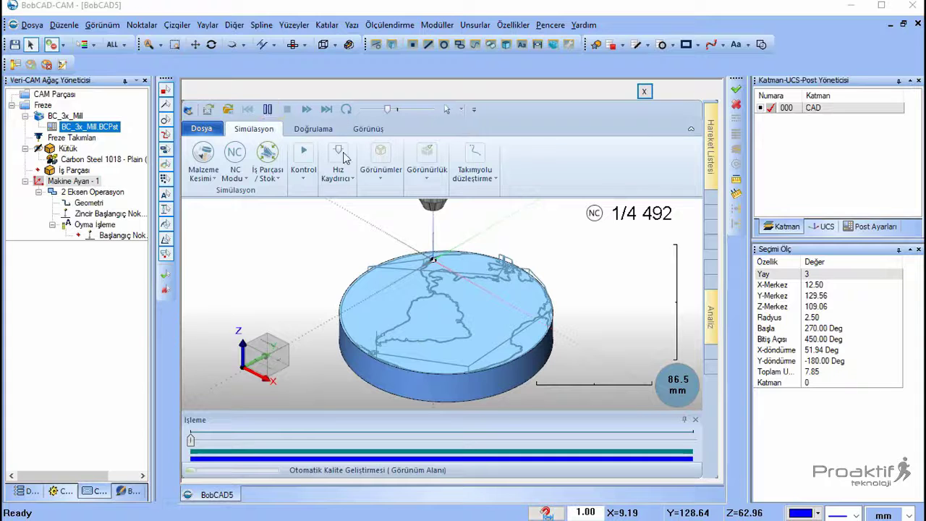
left_click(418, 178)
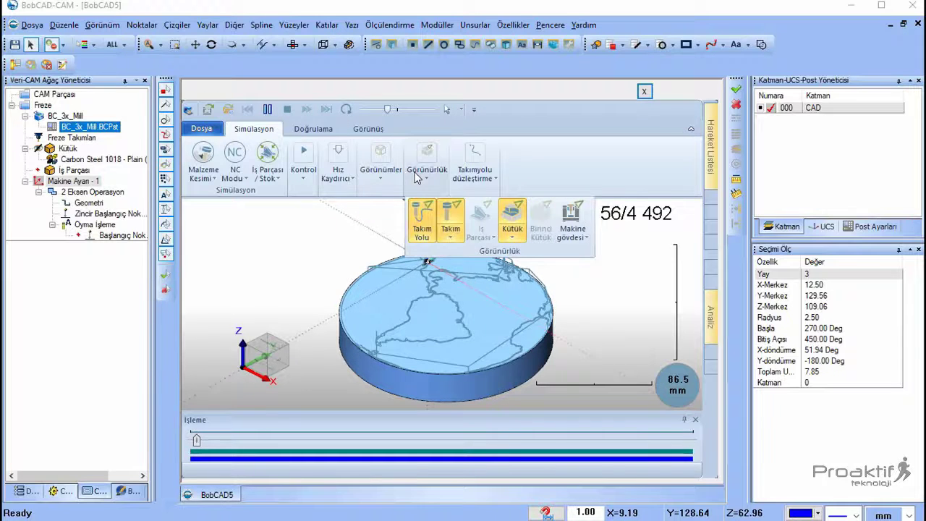
left_click(425, 211)
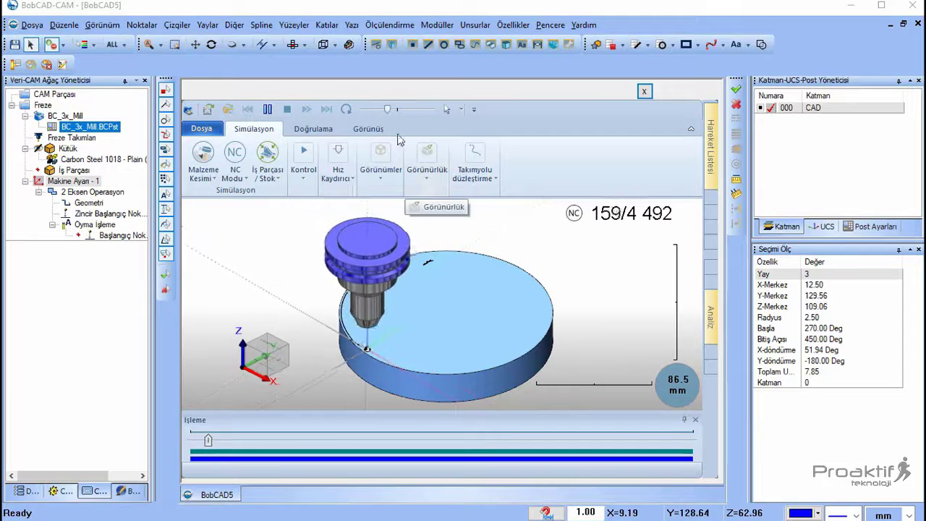
left_click_drag(387, 109, 421, 109)
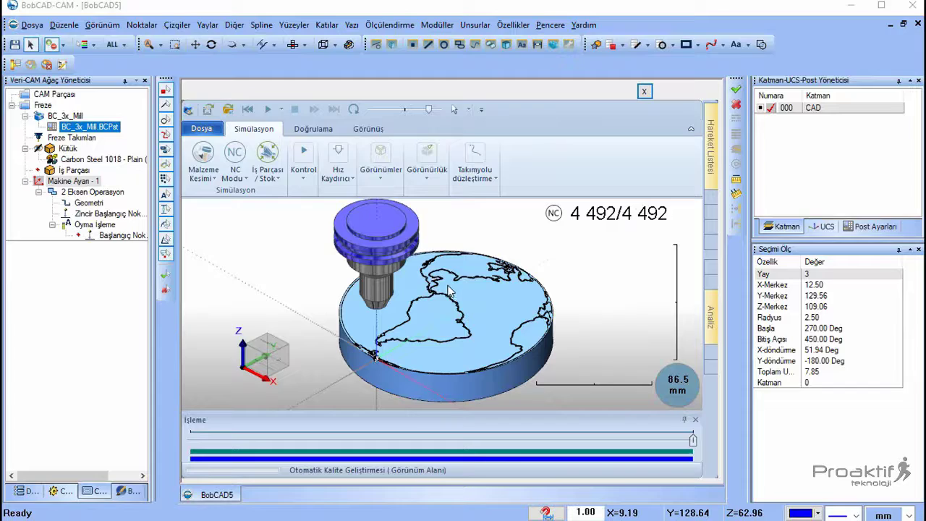
mouse_move(429, 337)
middle_mouse_down()
mouse_move(432, 374)
mouse_move(433, 354)
middle_mouse_up()
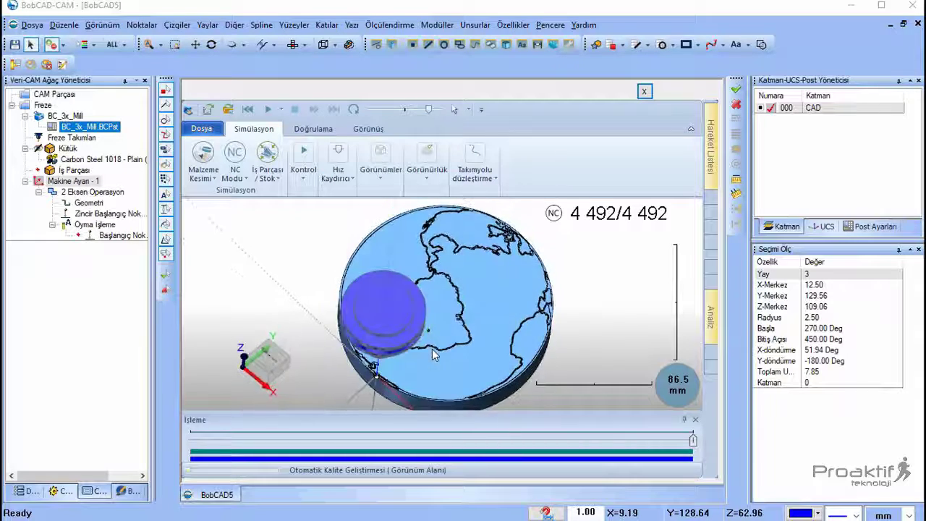
scroll(476, 272, "up", 2)
scroll(489, 268, "up", 2)
scroll(496, 261, "up", 2)
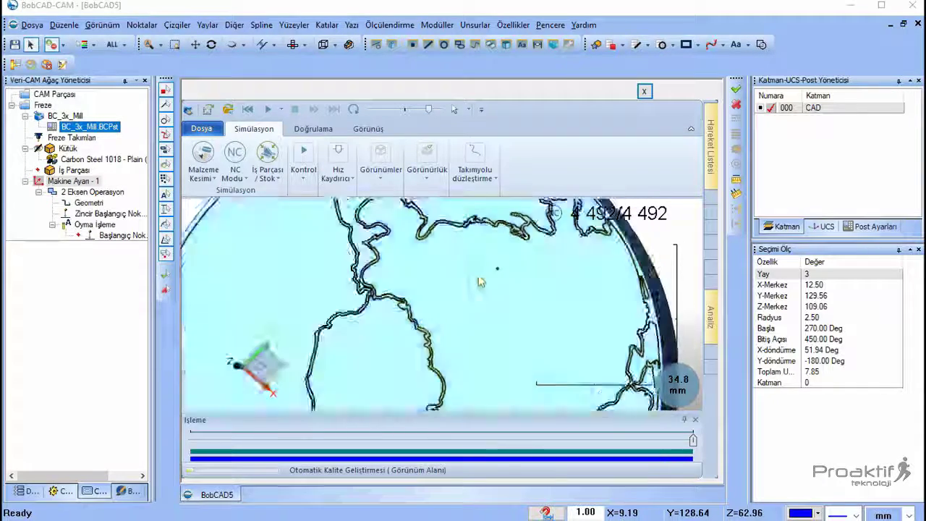
scroll(501, 255, "up", 2)
mouse_move(500, 253)
middle_mouse_down()
mouse_move(517, 282)
mouse_move(485, 300)
mouse_move(534, 370)
mouse_move(473, 328)
mouse_move(475, 344)
mouse_move(466, 340)
middle_mouse_up()
scroll(485, 300, "down", 2)
scroll(492, 302, "down", 2)
scroll(489, 301, "down", 2)
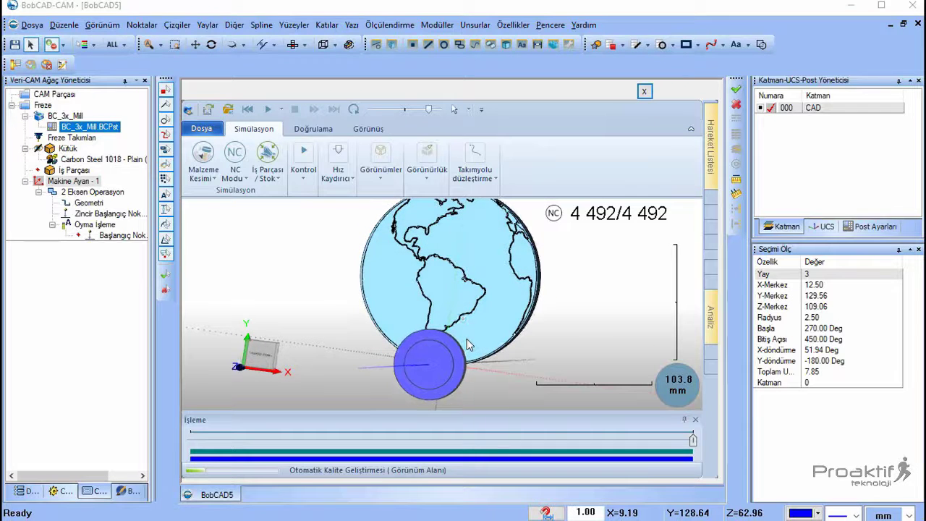